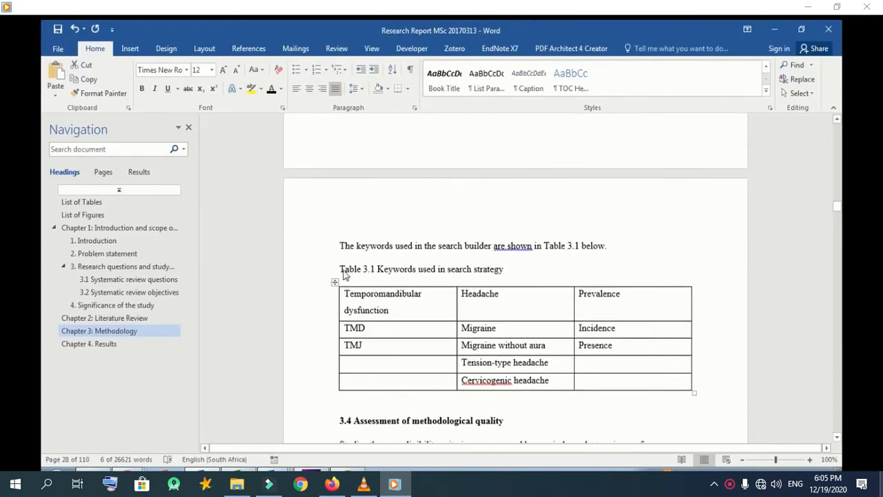
Step: Review the keyword table's caption in Chapter 3 and the List of Tables and List of Figures pages
drag(341, 269, 517, 270)
scroll(516, 274, down, 2)
scroll(516, 273, down, 3)
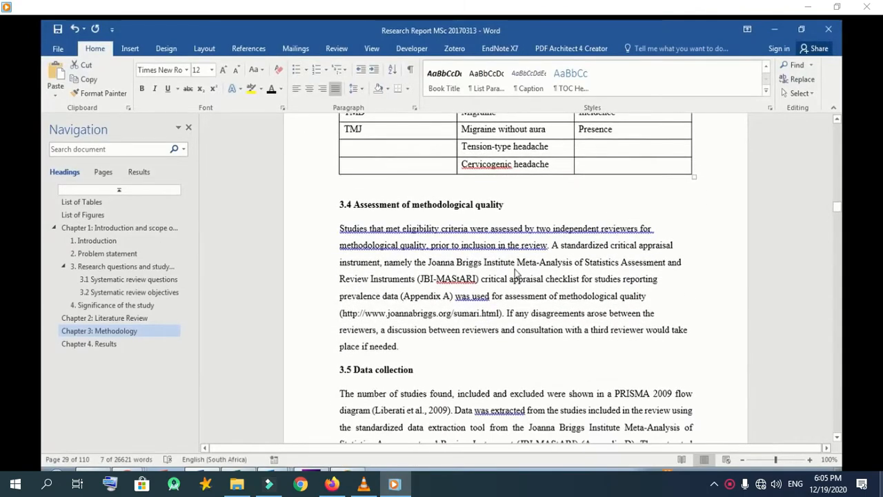
click(83, 202)
click(93, 216)
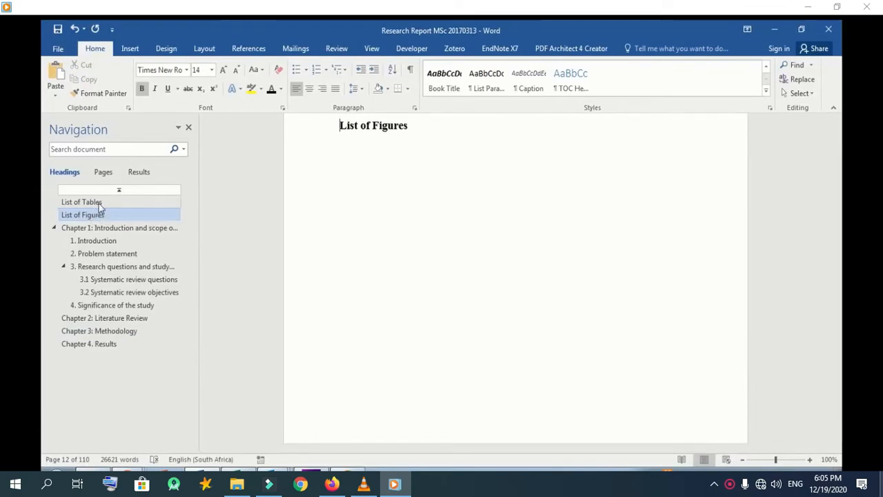
click(100, 204)
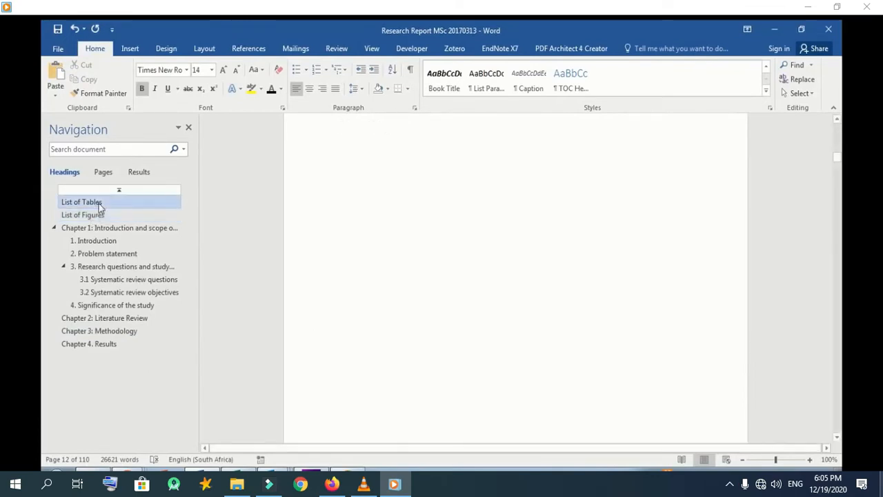
click(354, 158)
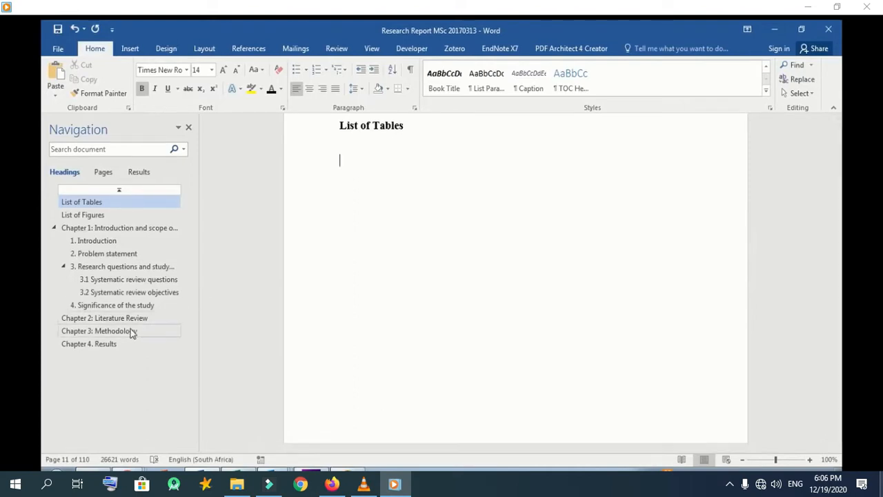
Step: Insert a caption with the new label "Table 3." in front of the keyword table's title in Chapter 3
click(132, 331)
scroll(398, 215, down, 7)
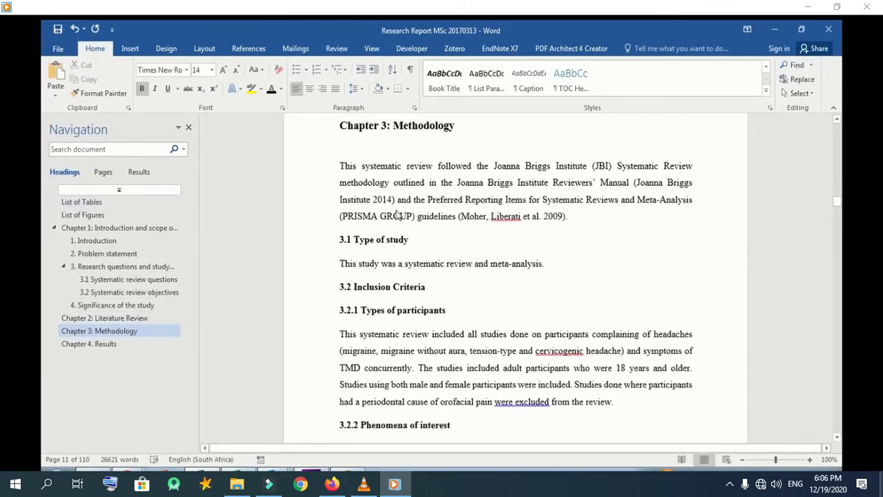
scroll(398, 216, down, 10)
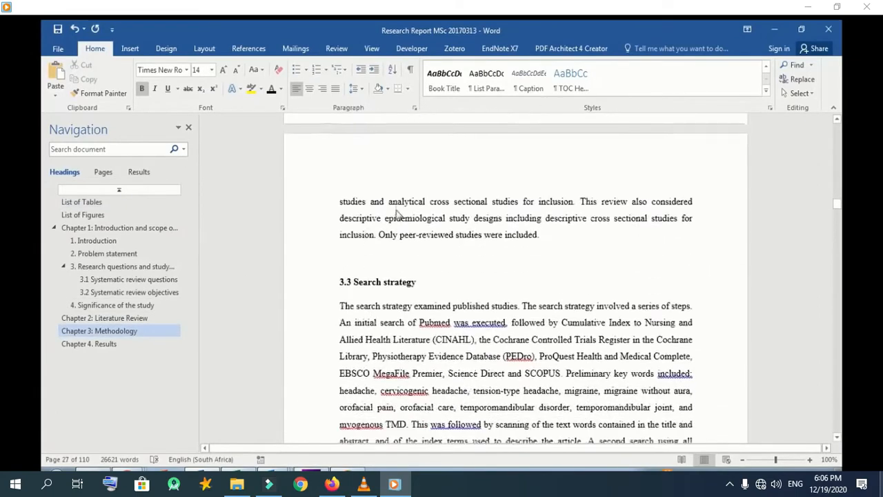
scroll(396, 214, down, 8)
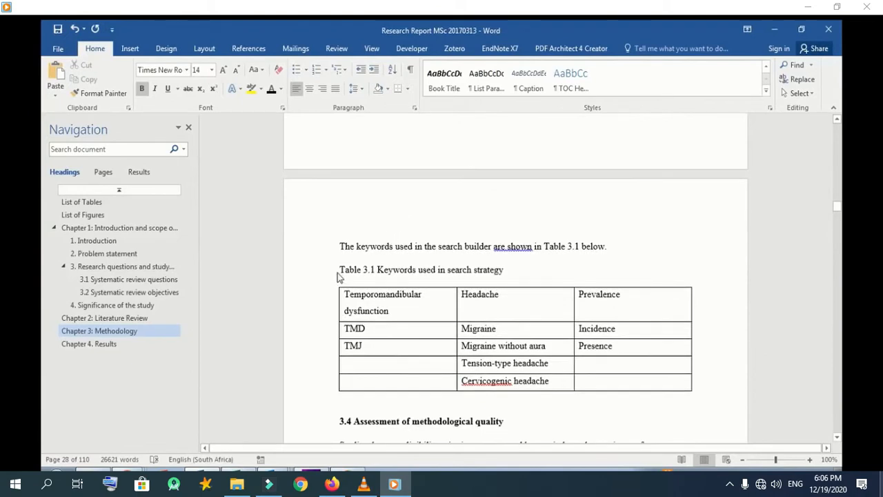
click(338, 271)
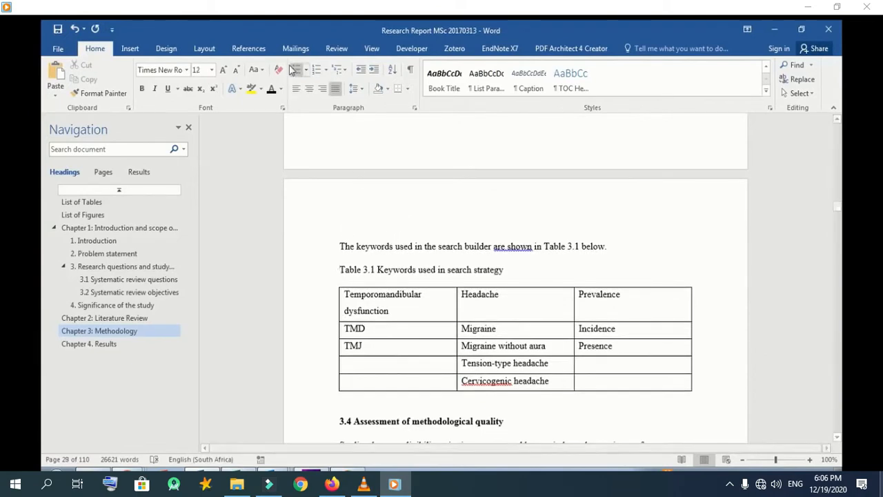
click(248, 50)
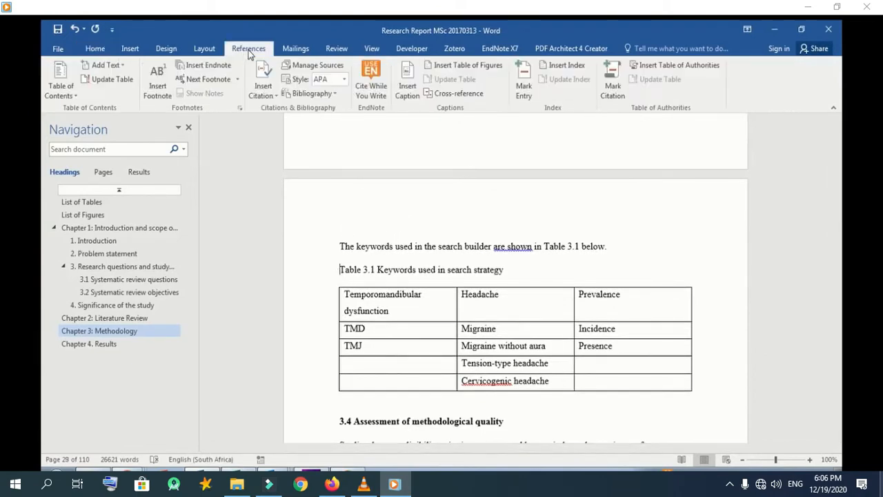
click(407, 88)
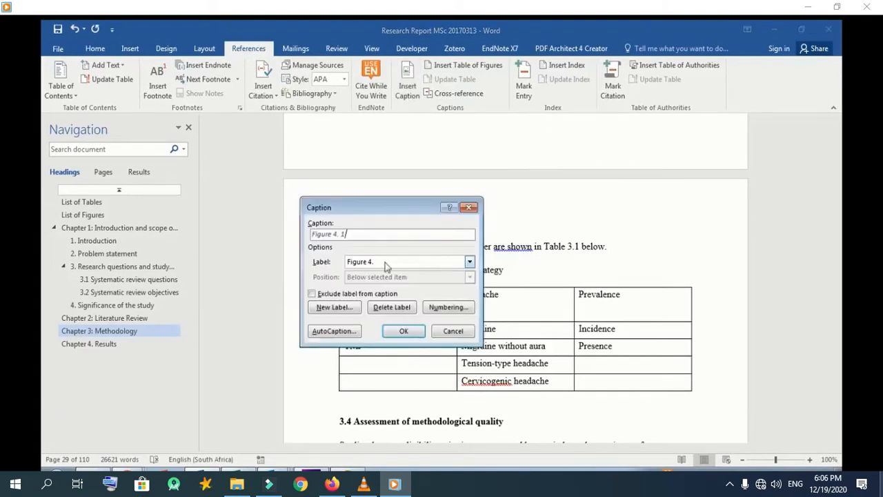
click(469, 262)
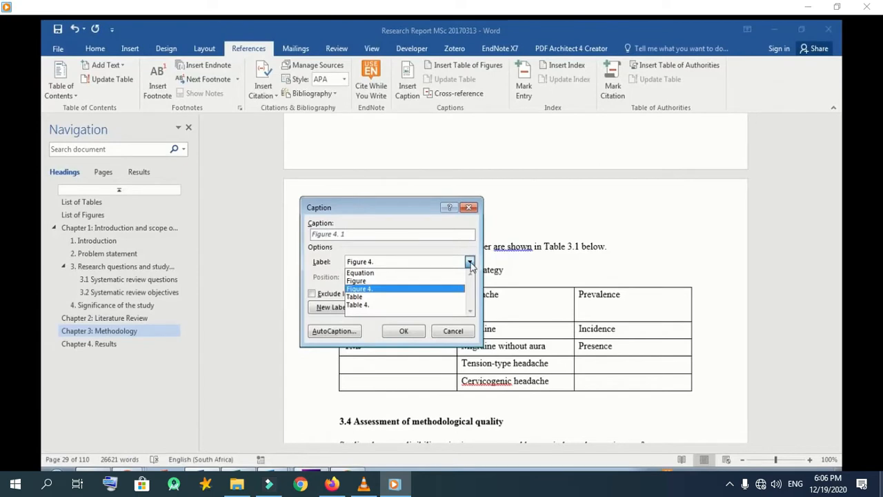
click(469, 263)
click(347, 310)
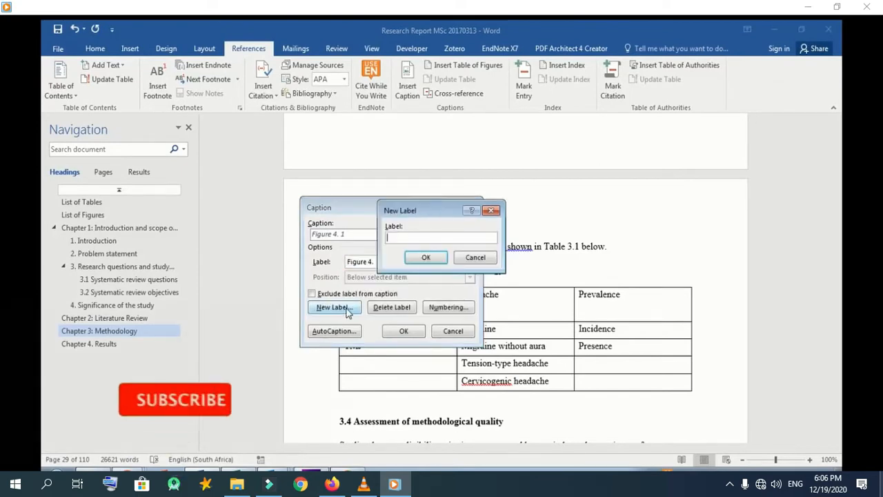
text(Table 3.)
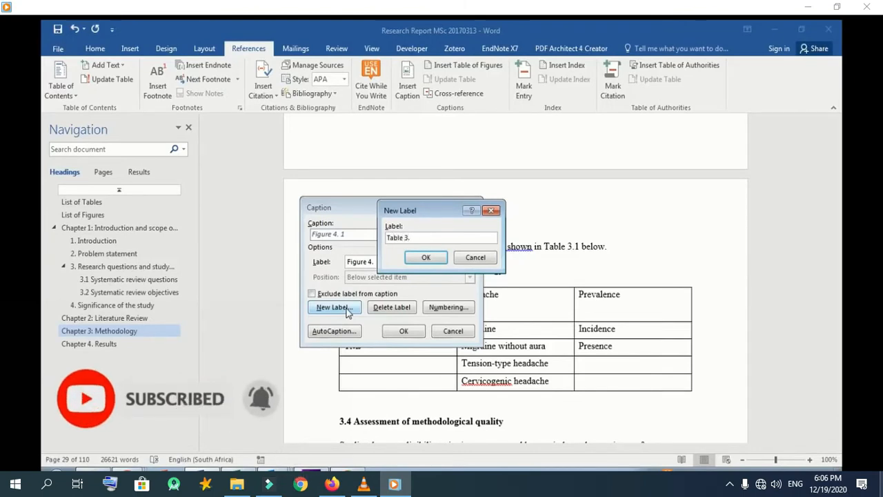
click(427, 257)
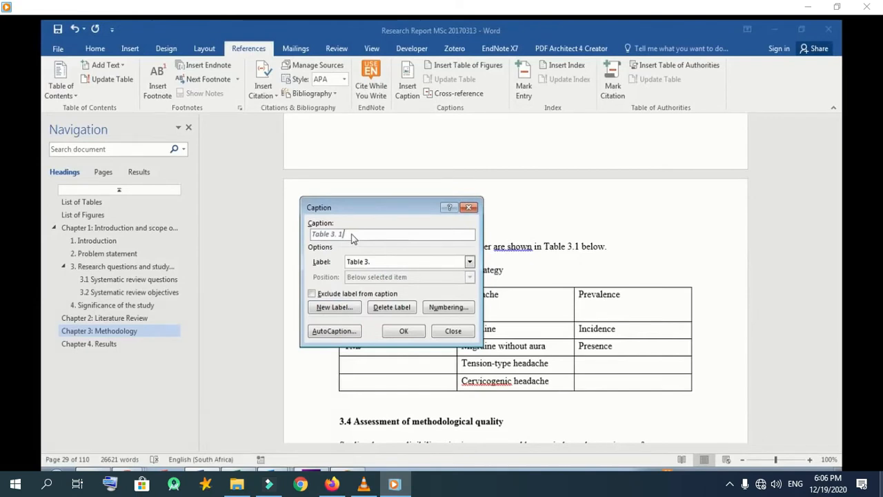
click(403, 331)
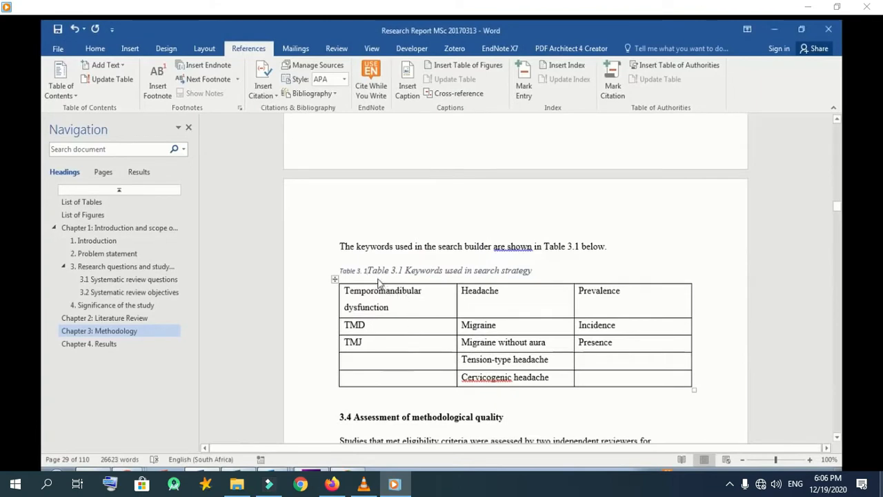
Step: Delete the duplicate manually written "Table 3.1" from the keyword table's caption
key(Delete)
key(Delete)
key(Delete)
key(Delete)
key(Delete)
key(Delete)
key(Delete)
key(Delete)
key(Delete)
key(Delete)
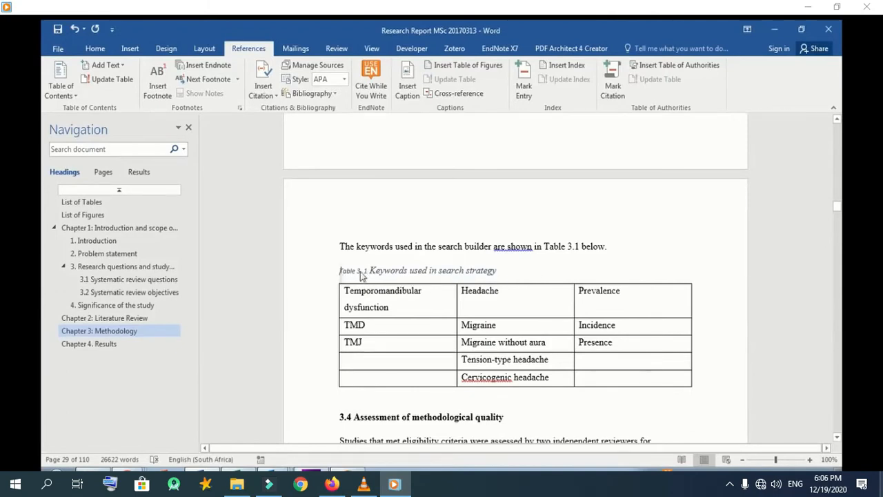
Step: Format the whole keyword table caption as Times New Roman, size 12, without italics
drag(361, 278, 522, 270)
click(94, 48)
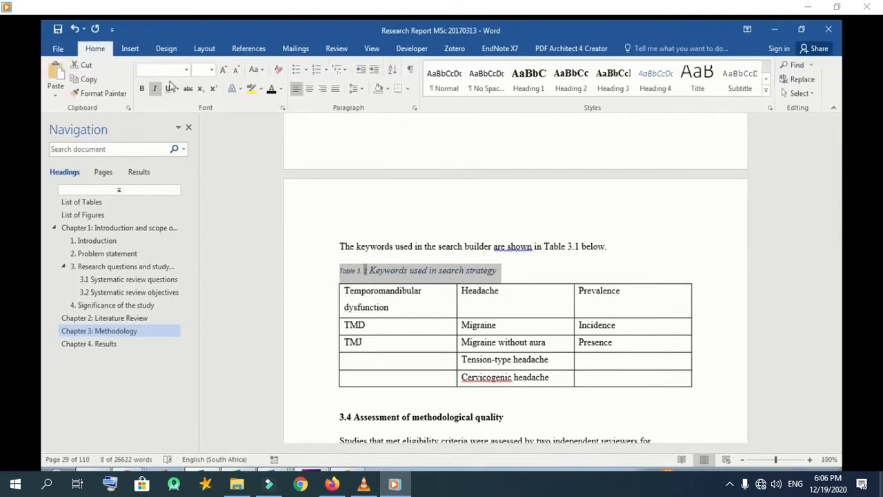
click(188, 71)
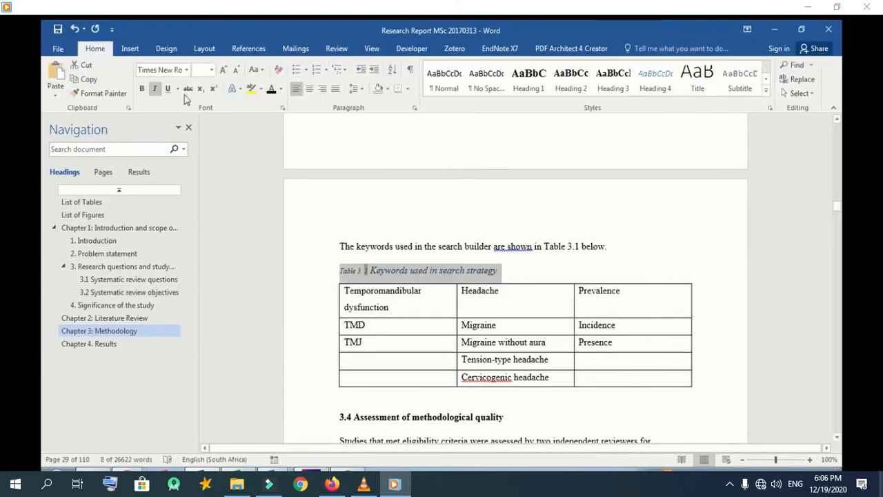
click(212, 72)
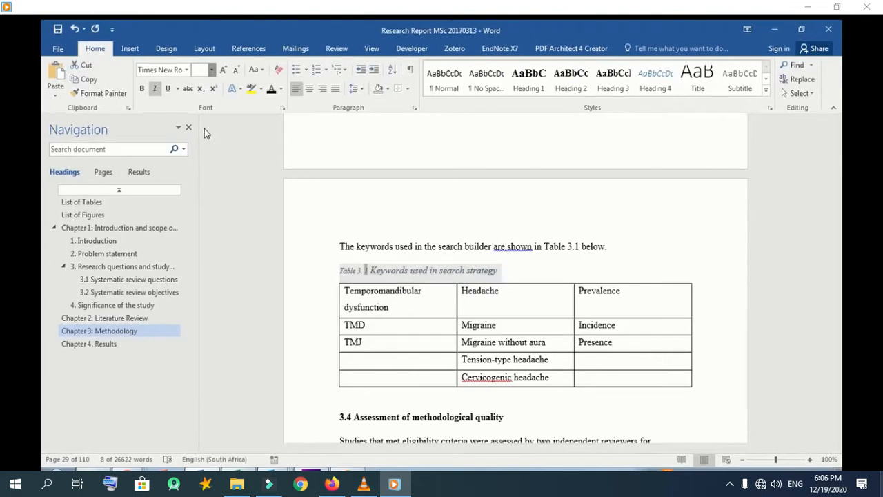
click(203, 130)
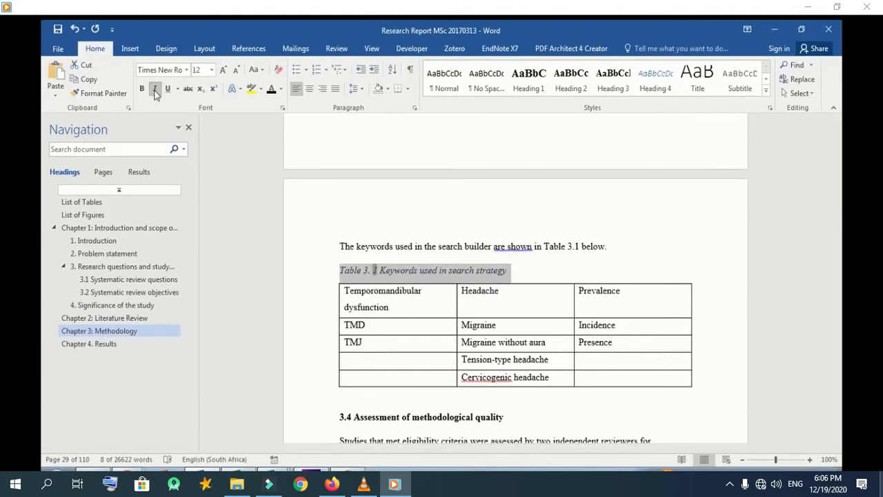
click(154, 92)
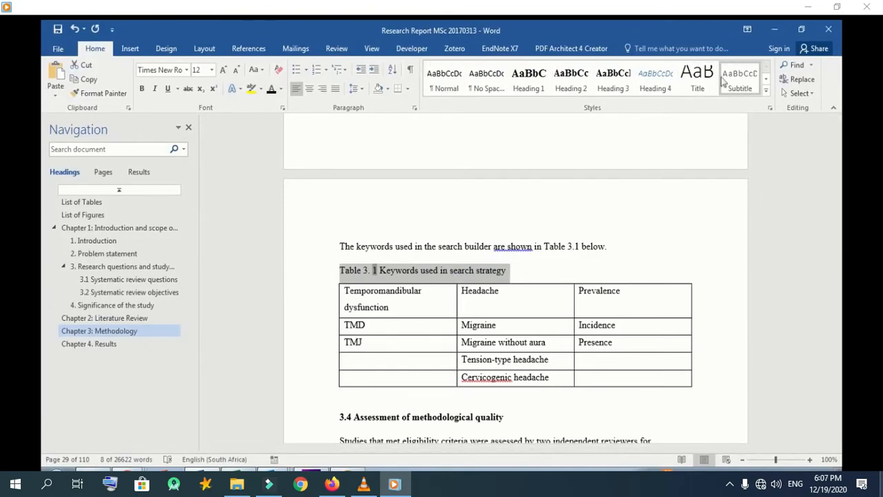
Step: Update the Caption style to match the formatting of the selected table caption
click(766, 91)
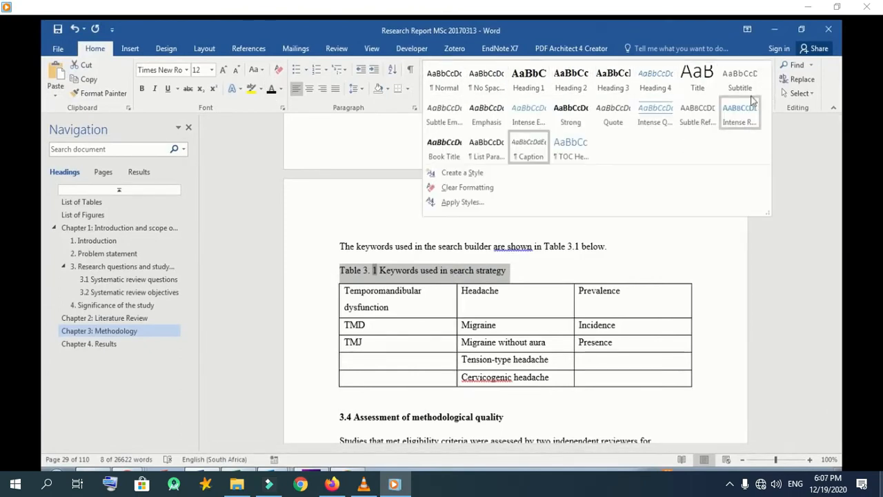
right_click(530, 154)
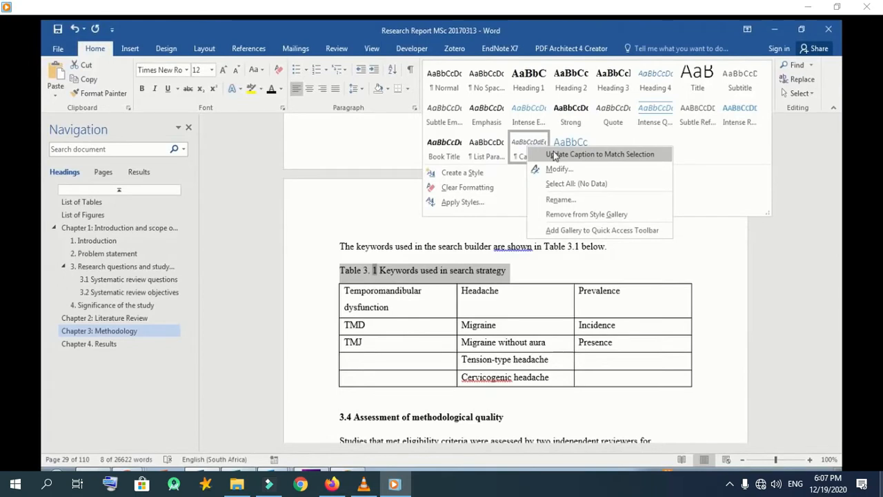
click(554, 156)
click(534, 273)
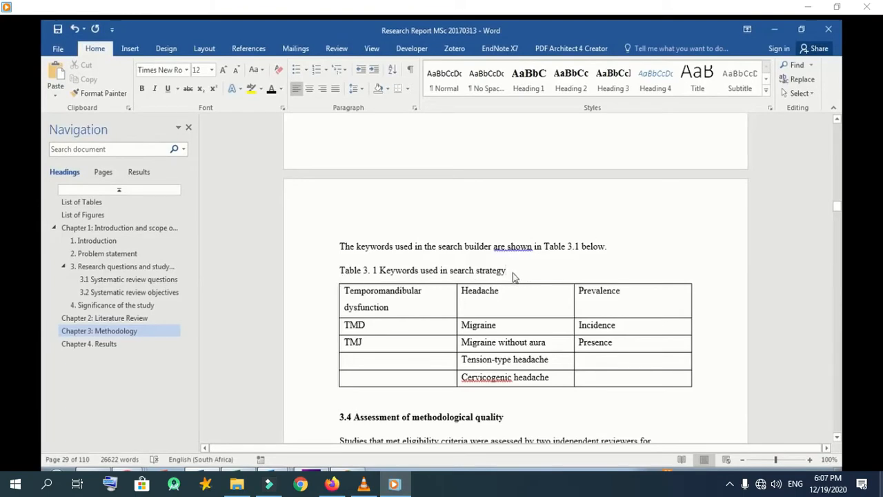
Step: Insert a caption with the new label "Table 4." in front of the excluded full-text articles table's title in Chapter 4
scroll(513, 272, down, 12)
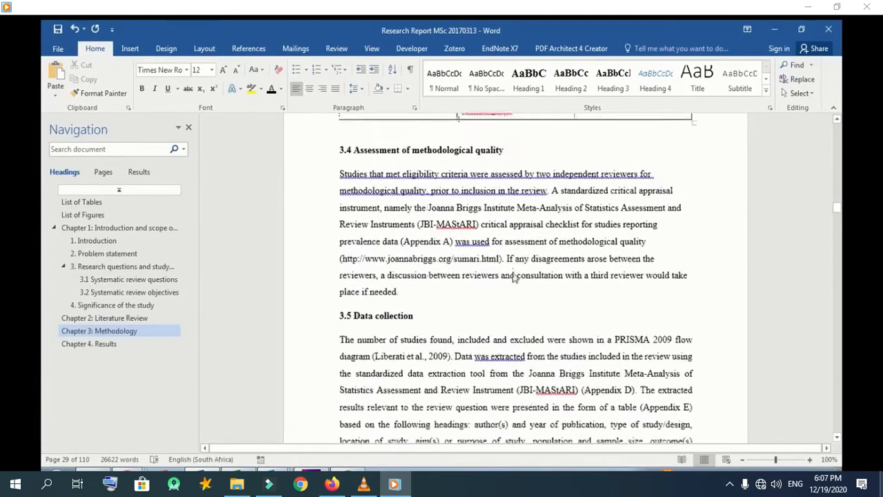
scroll(513, 276, down, 15)
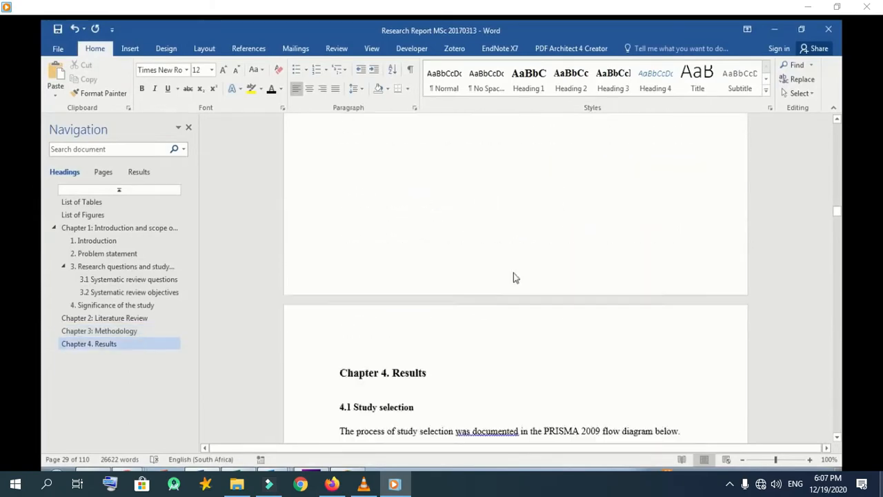
scroll(513, 276, down, 2)
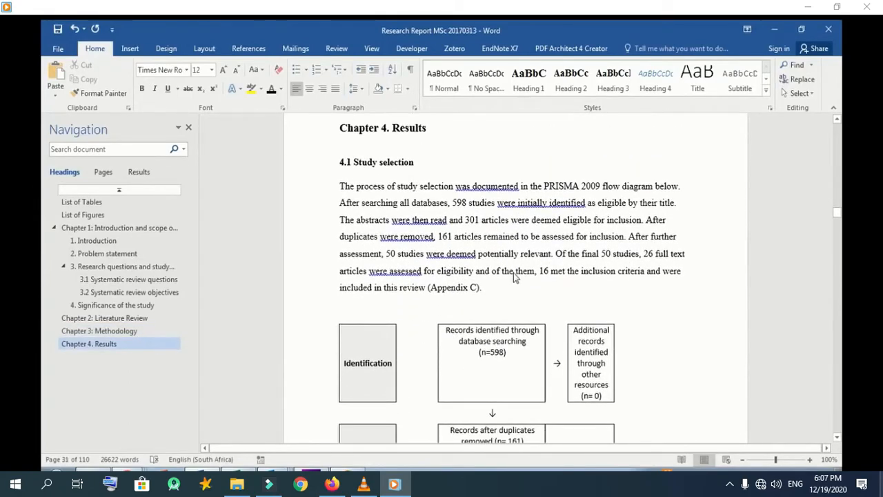
scroll(513, 276, down, 12)
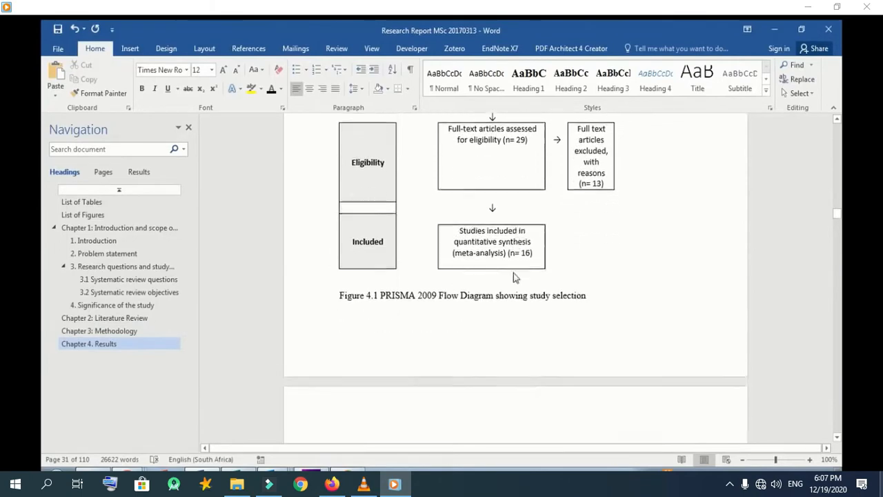
scroll(514, 276, down, 2)
scroll(483, 269, up, 3)
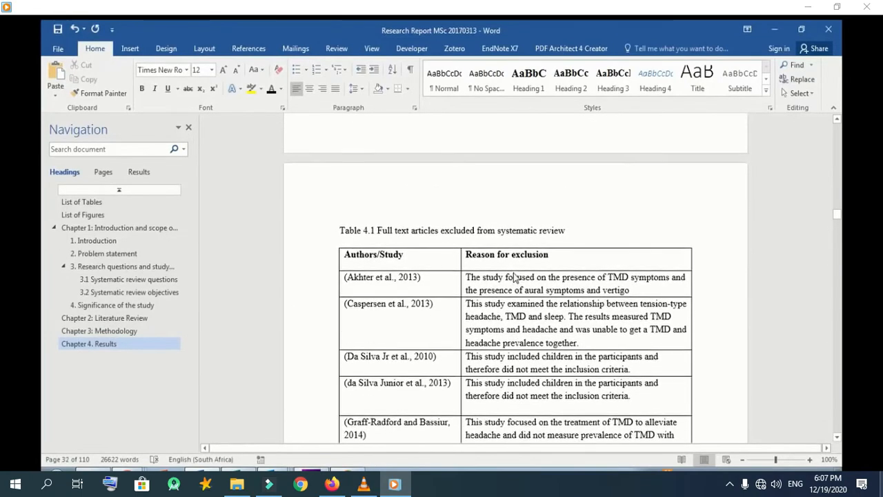
click(340, 257)
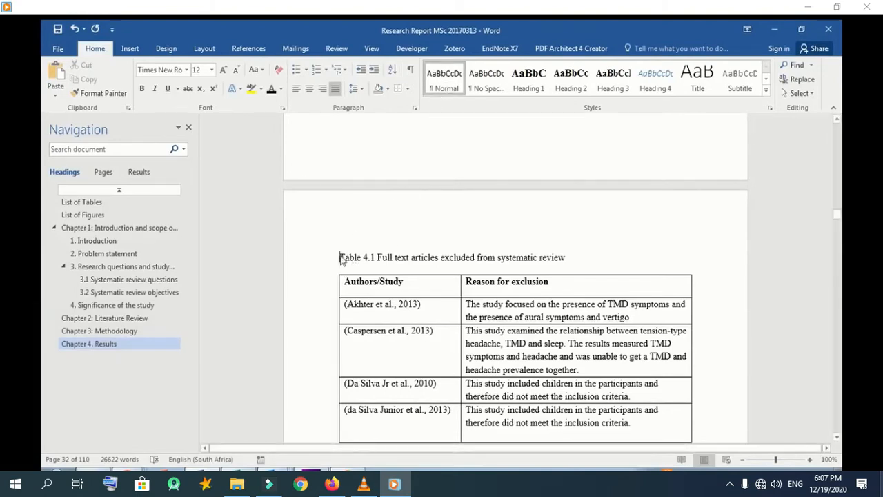
click(245, 48)
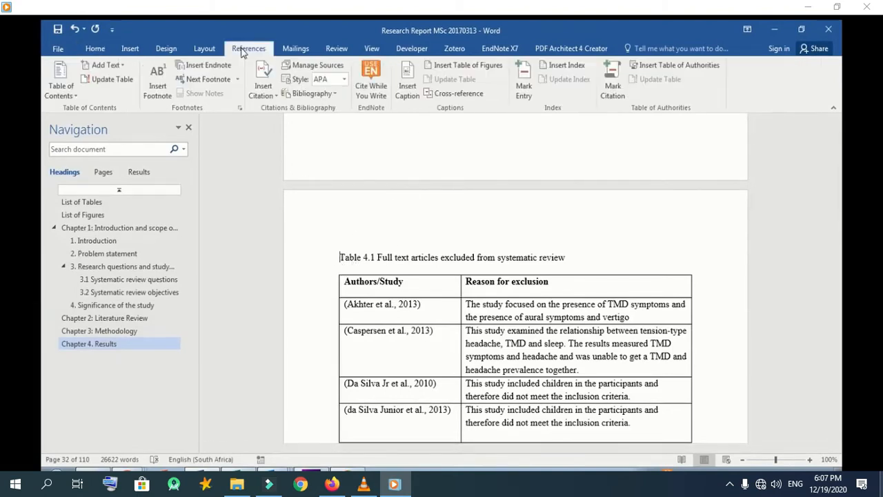
click(407, 88)
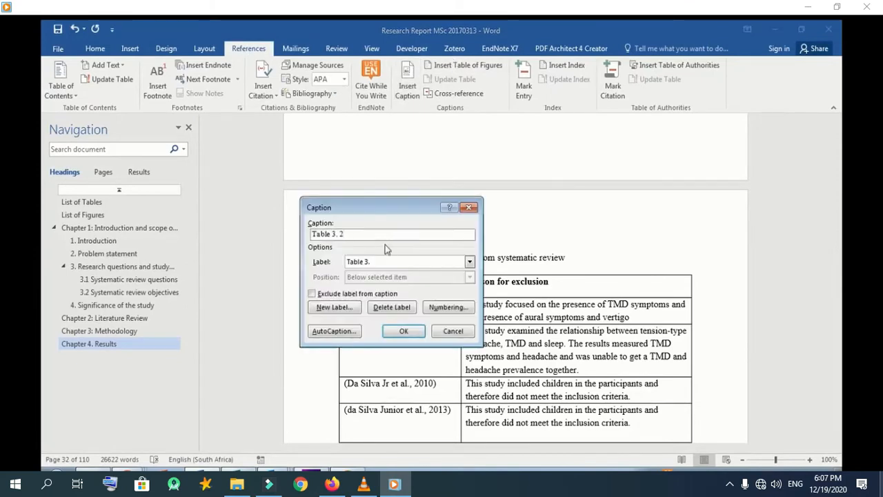
click(335, 308)
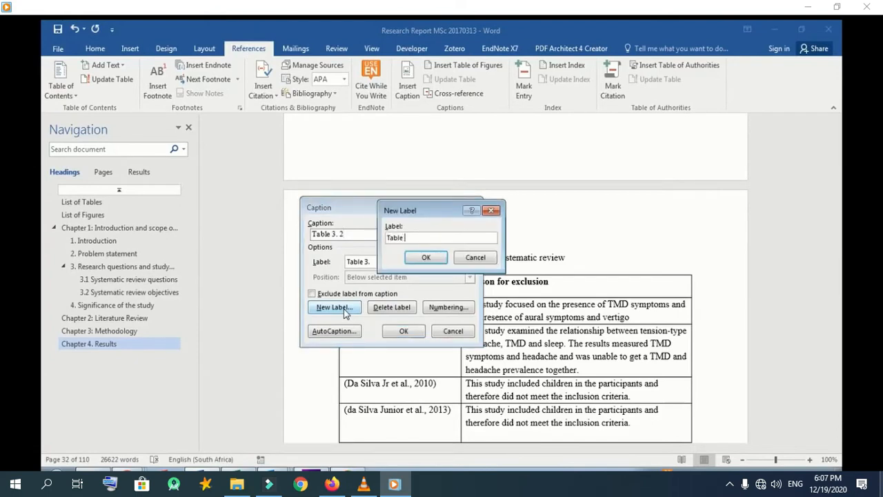
click(416, 259)
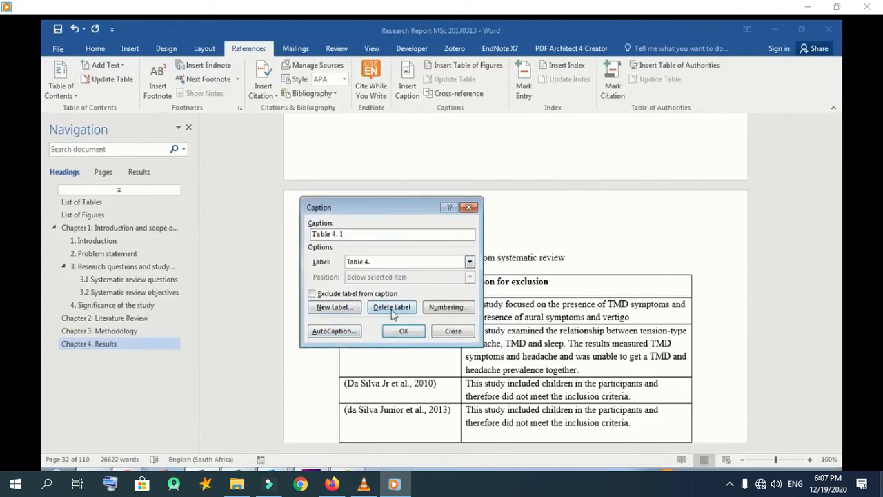
click(403, 332)
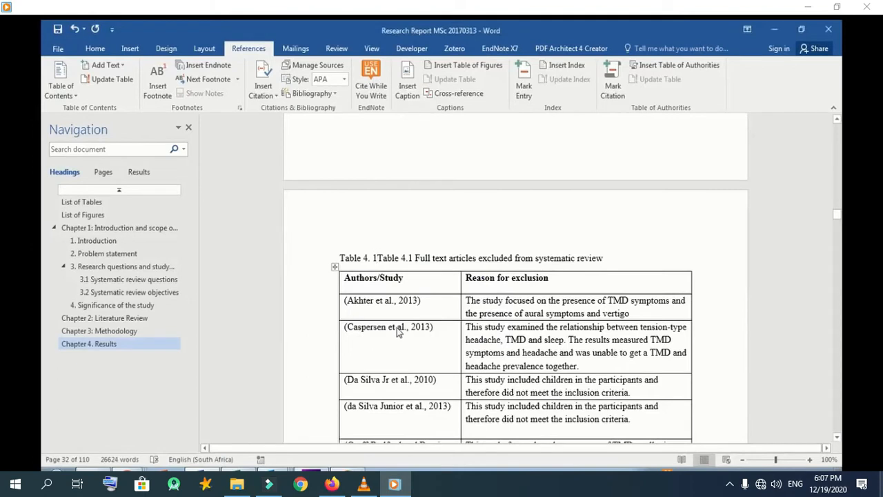
Step: Delete the duplicate manually written "Table 4.1" from the excluded full-text articles table's caption
key(Delete)
key(Delete)
key(Delete)
key(Delete)
key(Delete)
key(Delete)
key(Delete)
key(Delete)
key(Delete)
key(Delete)
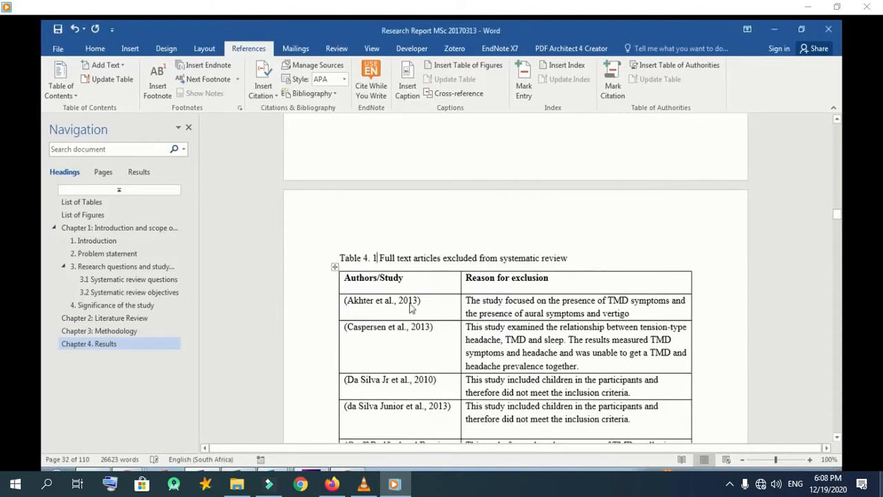
Step: Insert a caption with the label "Table 4." in front of the title of the pooled prevalence table for males and females
scroll(516, 263, down, 2)
scroll(516, 263, down, 15)
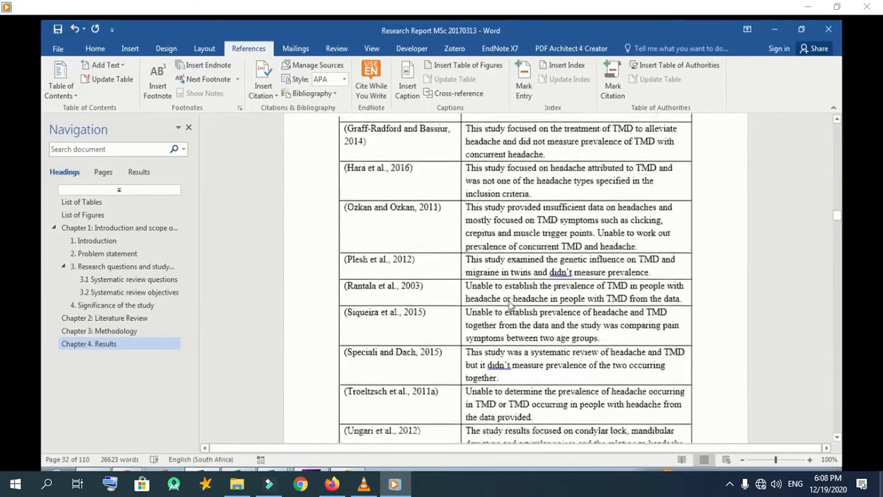
scroll(508, 308, down, 20)
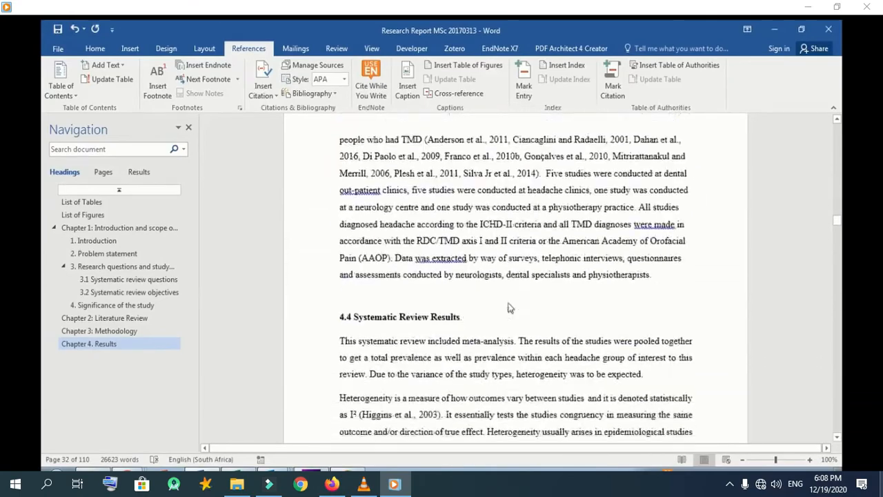
scroll(509, 308, up, 2)
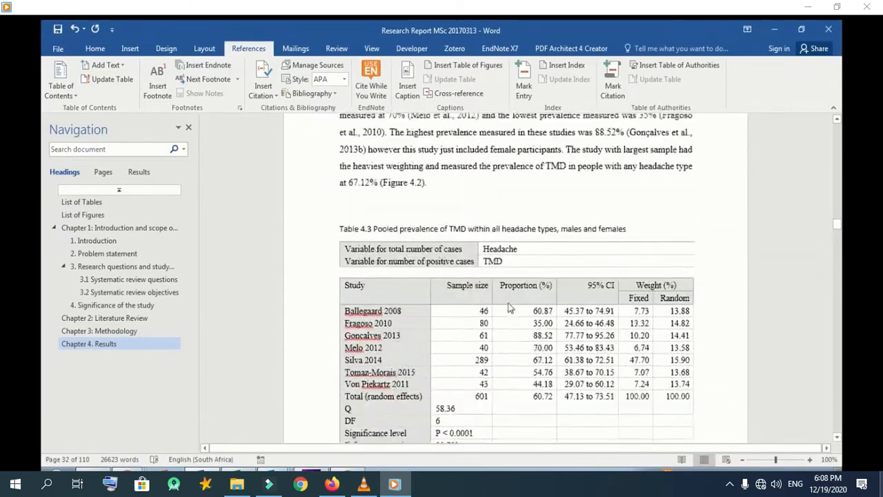
click(336, 243)
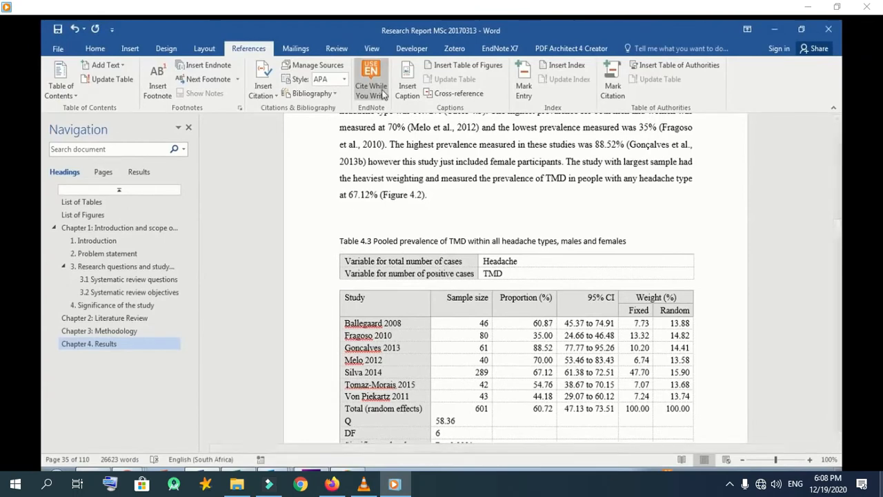
click(407, 86)
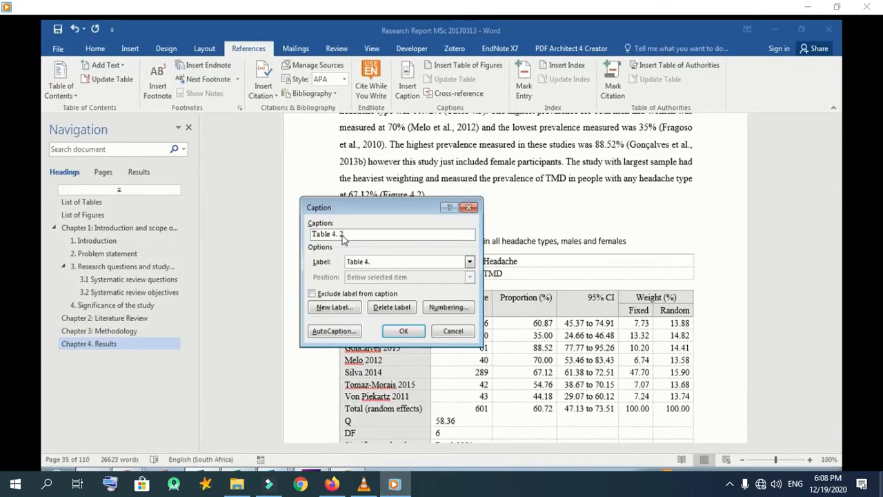
click(402, 331)
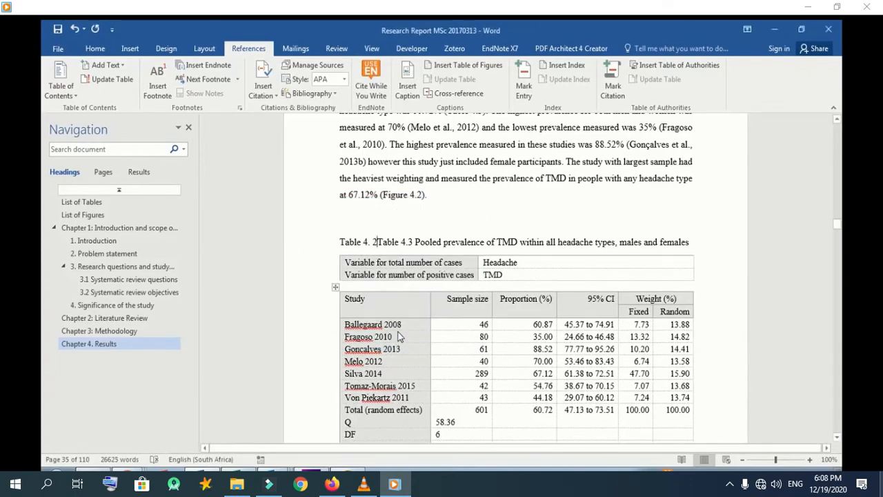
Step: Delete the duplicate manually written "Table 4.3" from the pooled prevalence table's caption
key(Delete)
key(Delete)
key(Delete)
key(Delete)
key(Delete)
key(Delete)
key(Delete)
key(Delete)
key(Delete)
key(Delete)
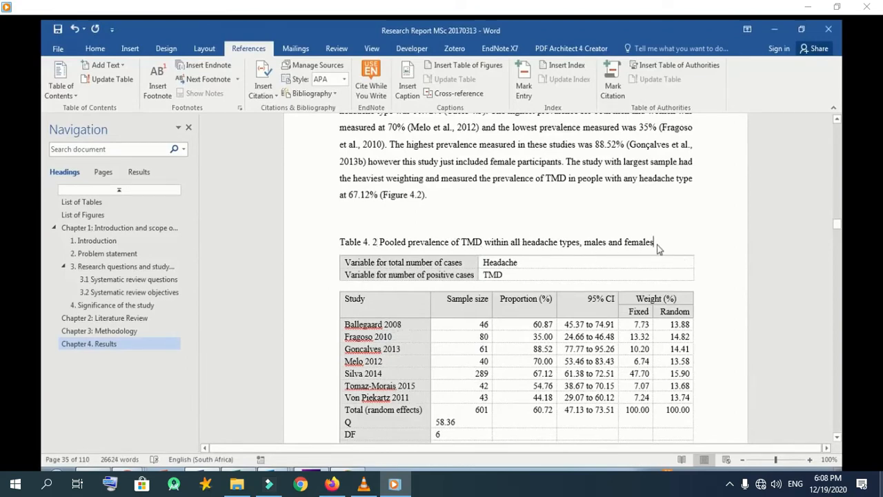
Step: Insert a caption with the label "Table 4." in front of the title of the TMD prevalence table for males
scroll(534, 276, down, 7)
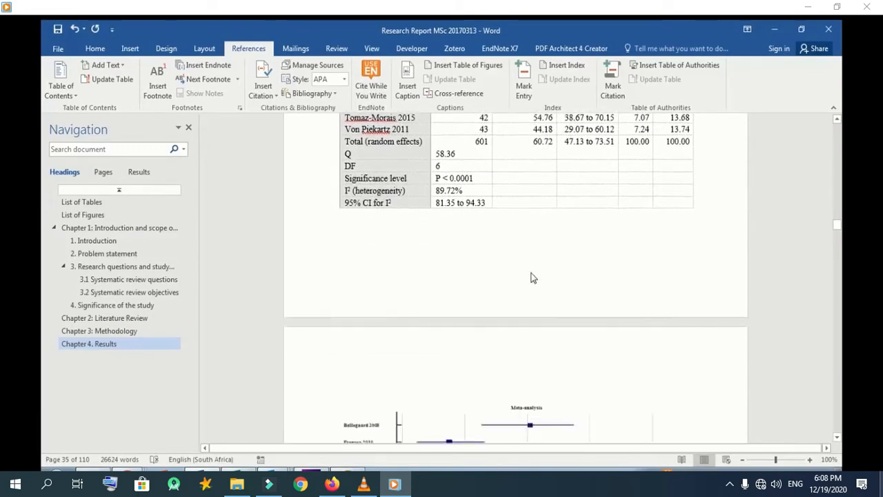
scroll(531, 277, down, 15)
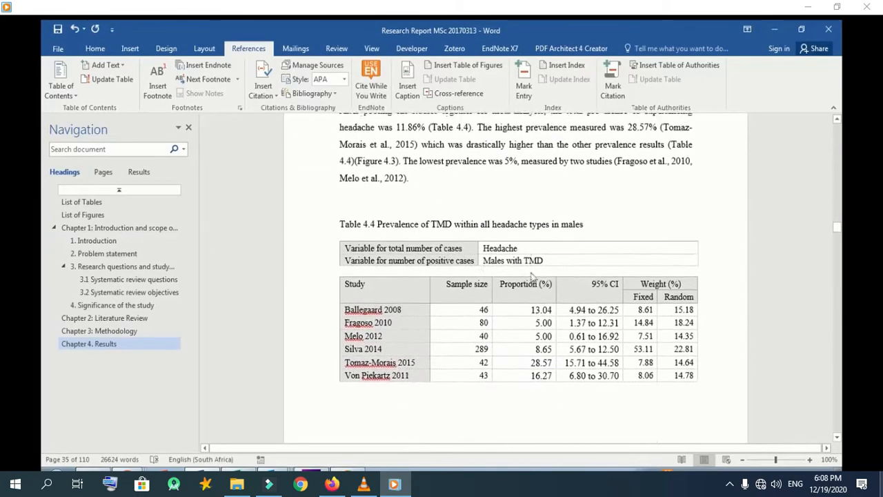
click(406, 86)
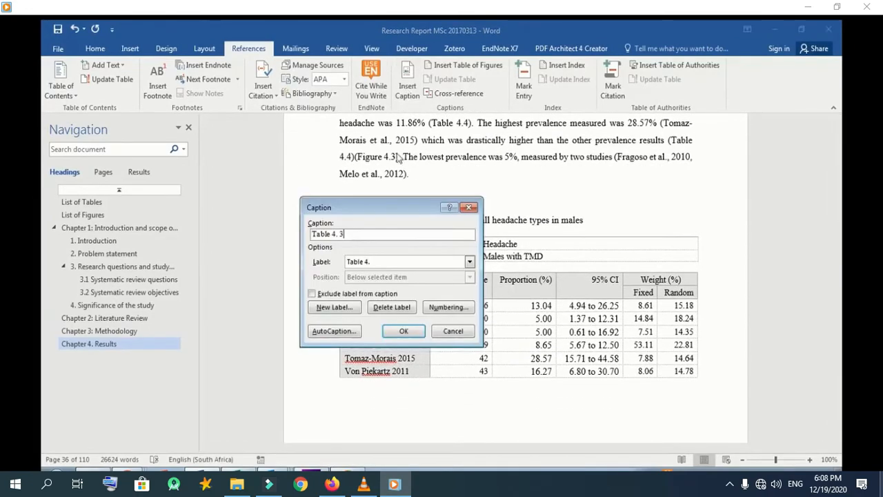
click(404, 332)
Step: Delete the duplicate manually written "Table 4.4" from the caption of the males' TMD prevalence table
key(Delete)
key(Delete)
key(Delete)
key(Delete)
key(Delete)
key(Delete)
key(Delete)
key(Delete)
key(Delete)
key(Delete)
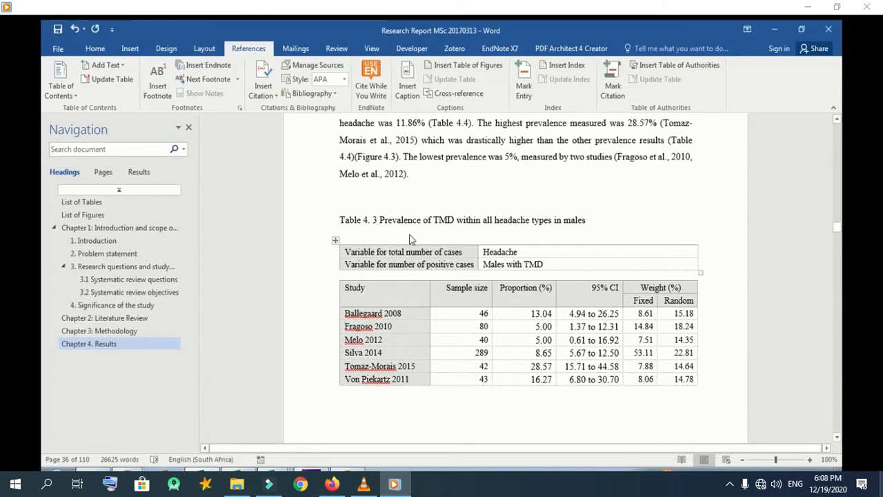
Step: Set up a table of figures under the List of Tables heading with the caption label "Table 3."
click(101, 205)
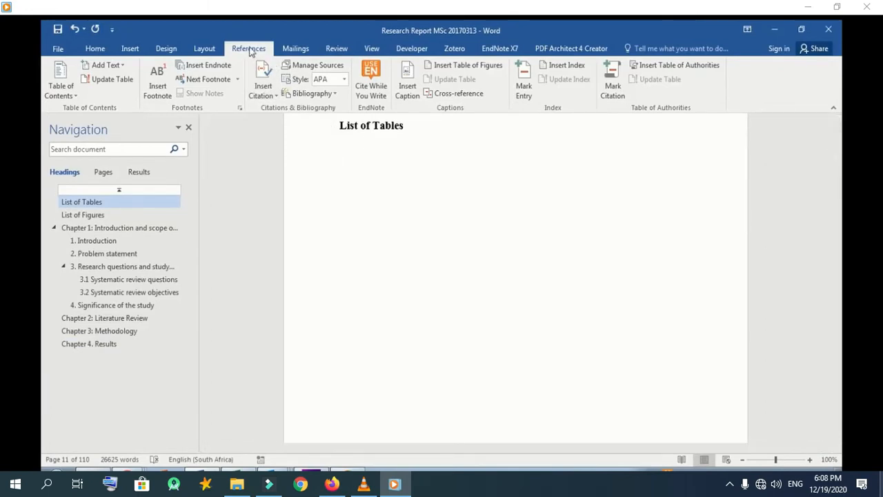
click(451, 66)
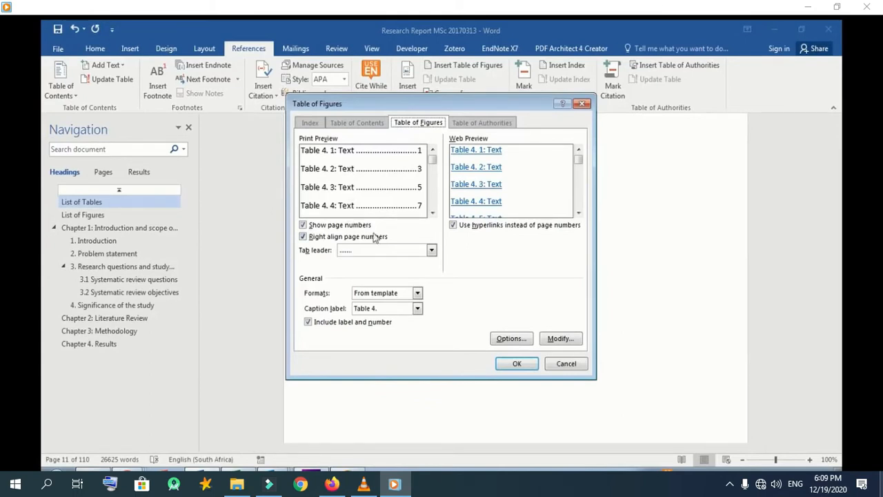
click(417, 310)
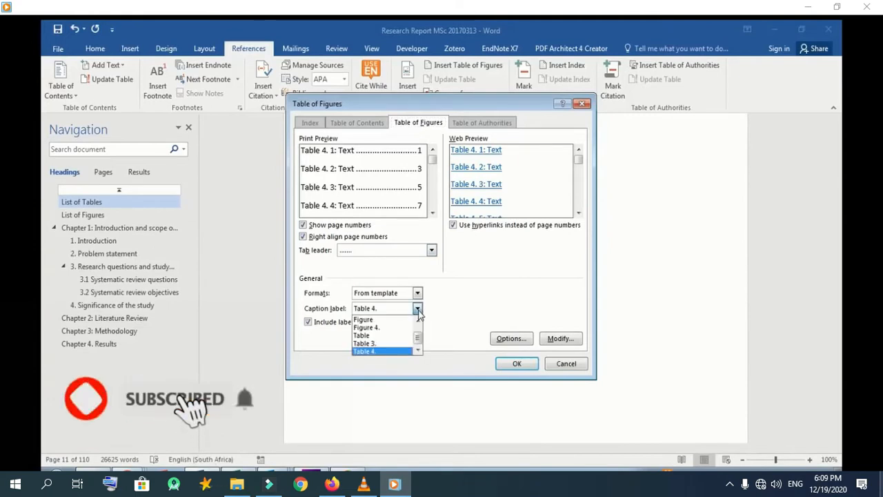
click(403, 344)
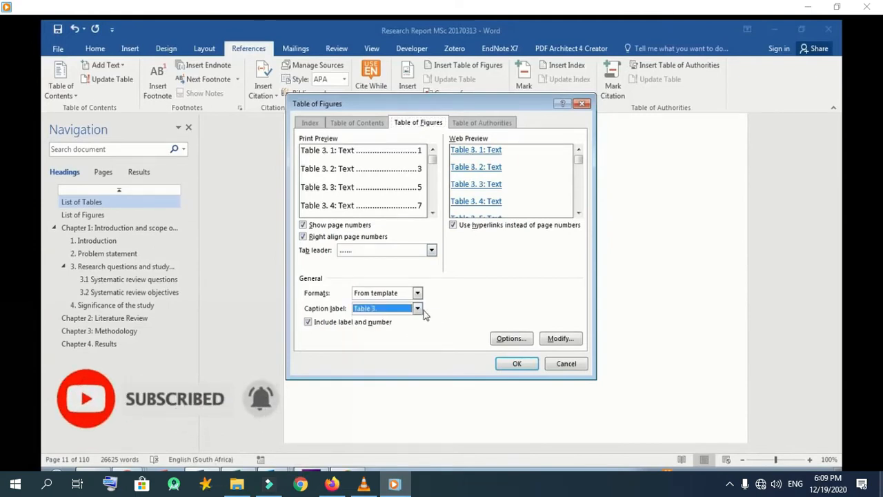
click(417, 310)
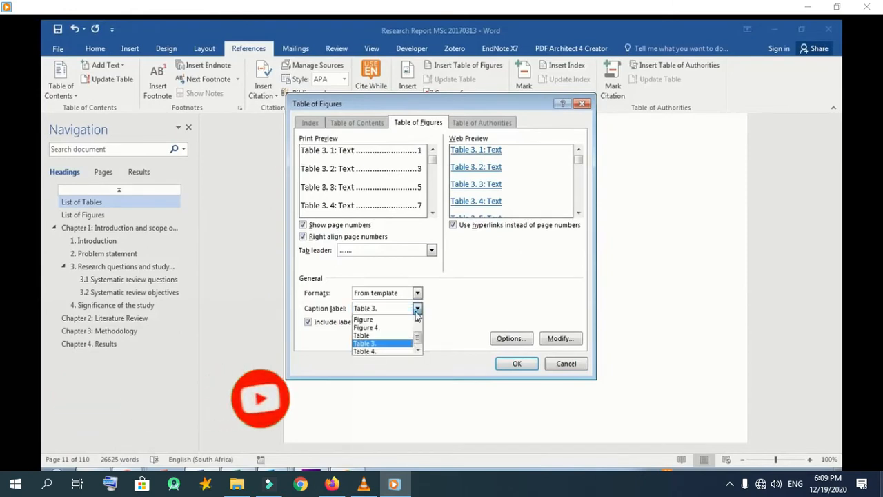
click(397, 344)
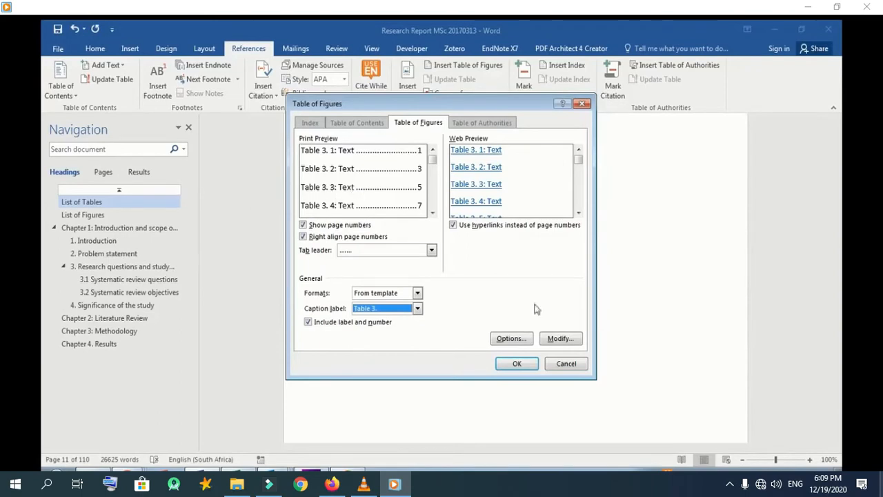
Step: Set the Table of Figures style to Times New Roman, size 12, and insert the list of "Table 3." captions
click(560, 338)
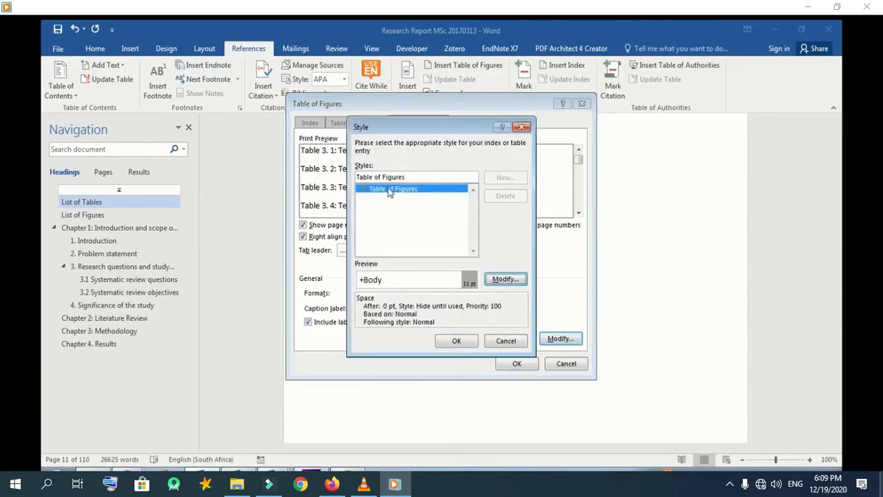
click(506, 279)
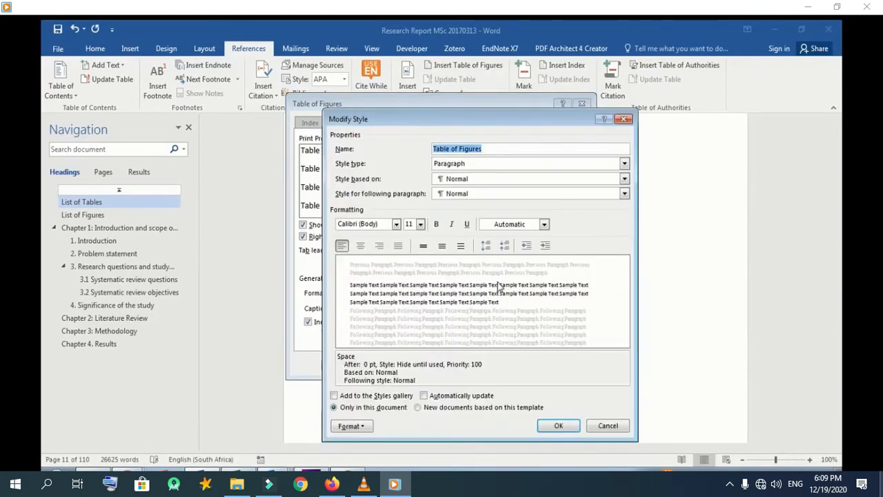
click(396, 224)
click(391, 271)
click(418, 224)
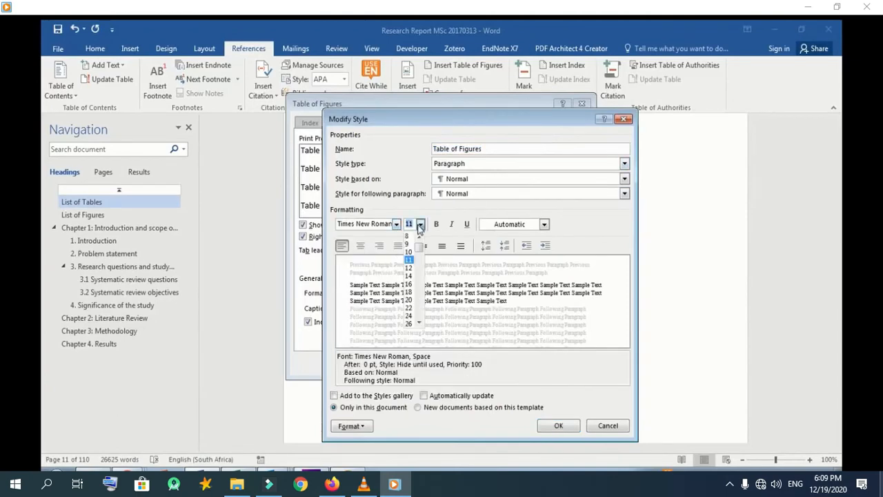
click(409, 270)
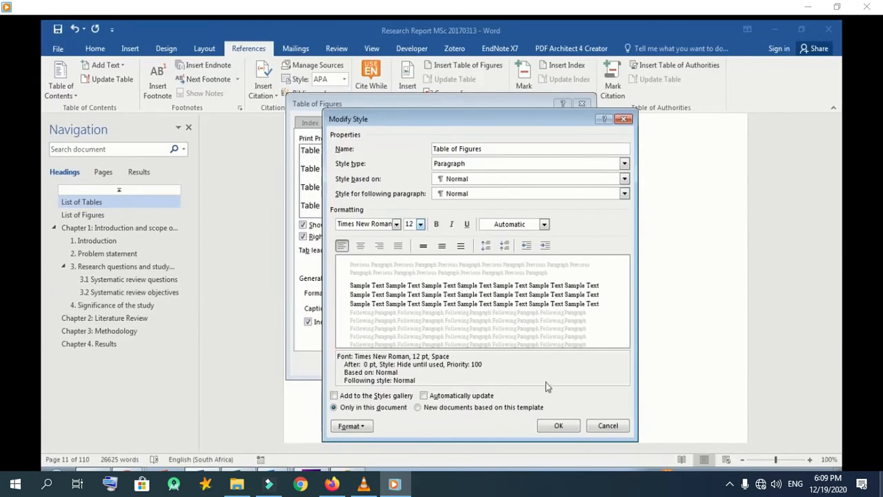
click(559, 425)
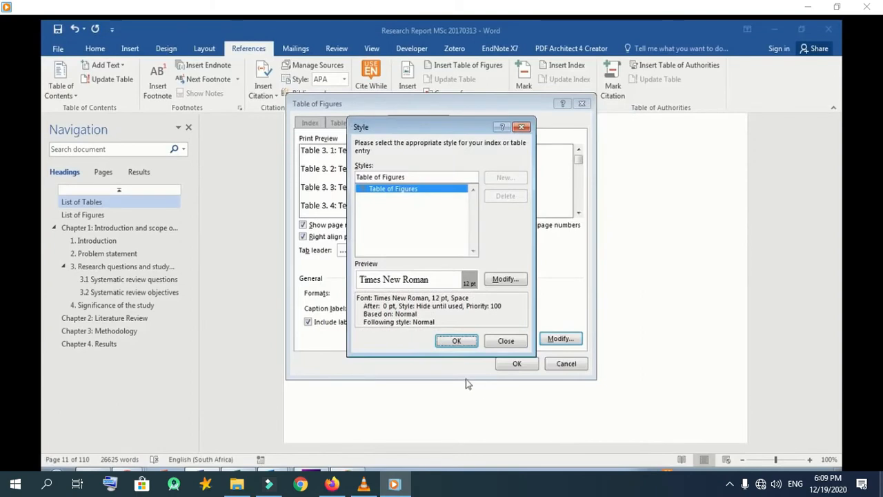
click(456, 341)
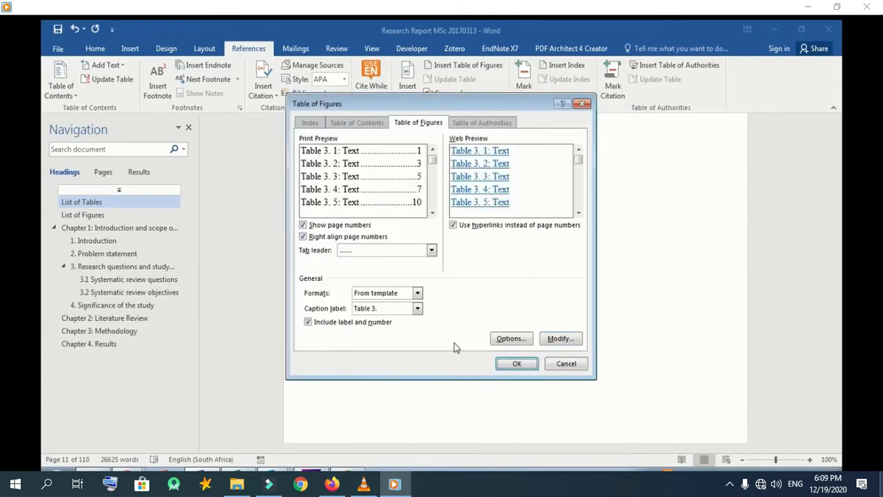
click(516, 364)
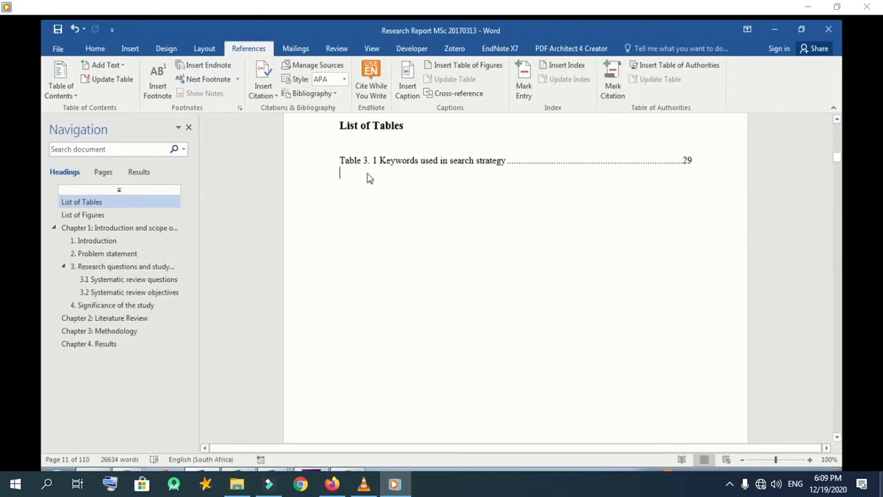
Step: Insert a table of figures with the caption label "Table 4." below the "Table 3." entry in the List of Tables
click(407, 90)
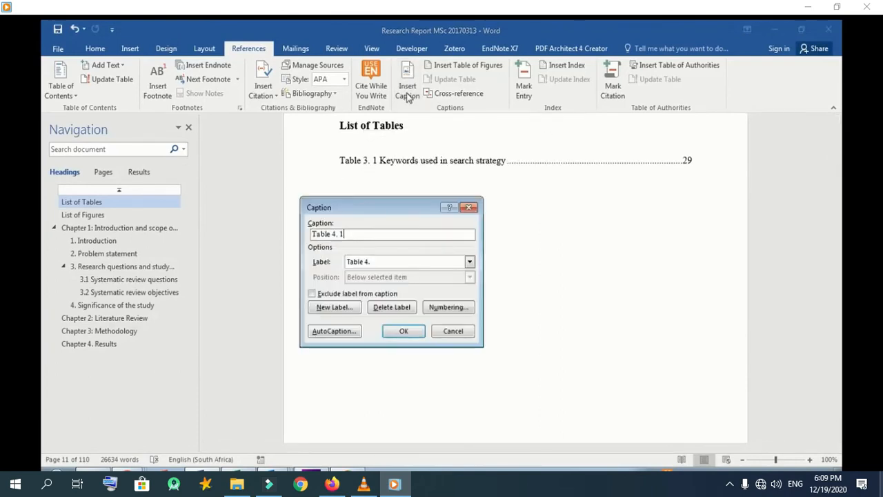
click(469, 207)
click(468, 66)
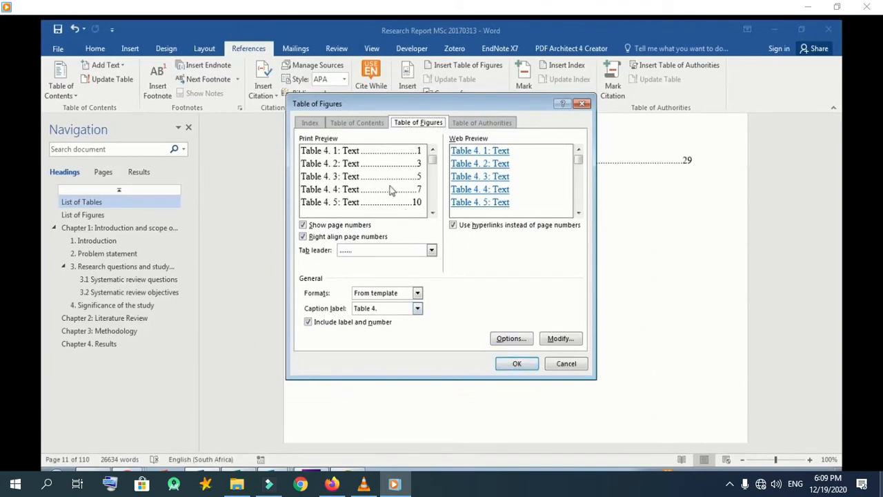
click(517, 363)
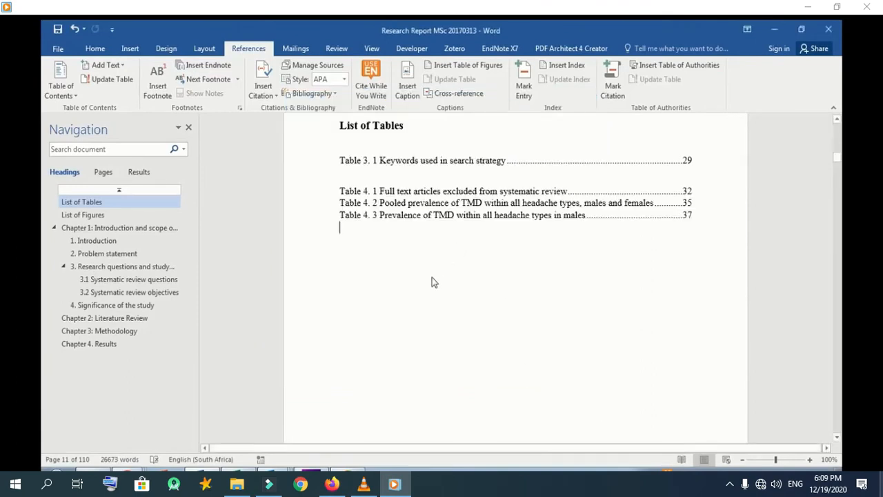
Step: Try to remove the blank line between the "Table 3." and "Table 4." entries in the List of Tables
drag(365, 181, 406, 219)
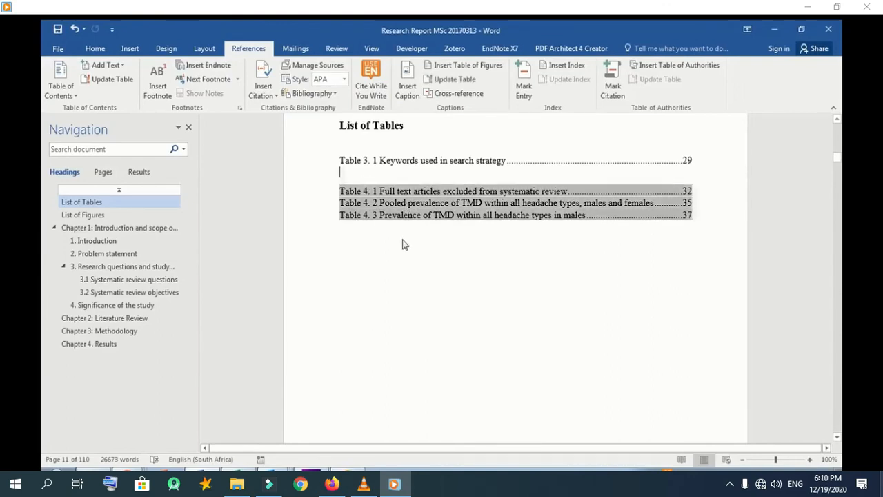
key(BackSpace)
click(381, 173)
click(372, 243)
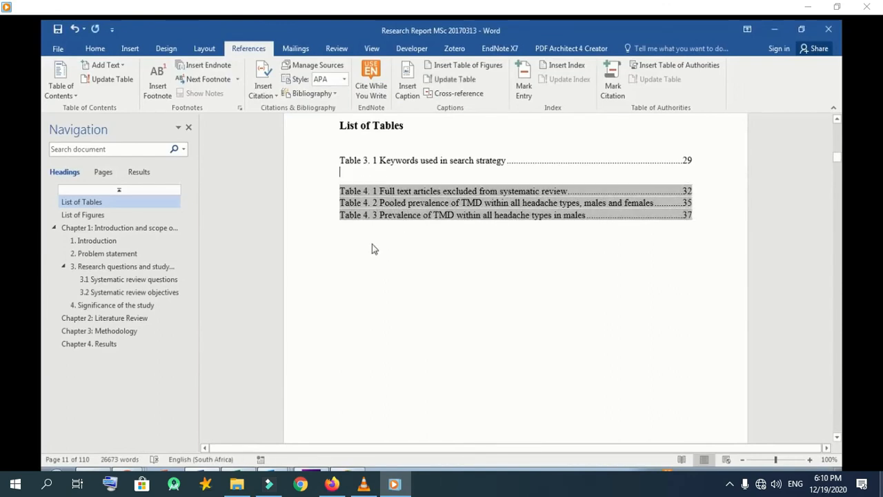
scroll(381, 297, down, 2)
scroll(381, 298, up, 1)
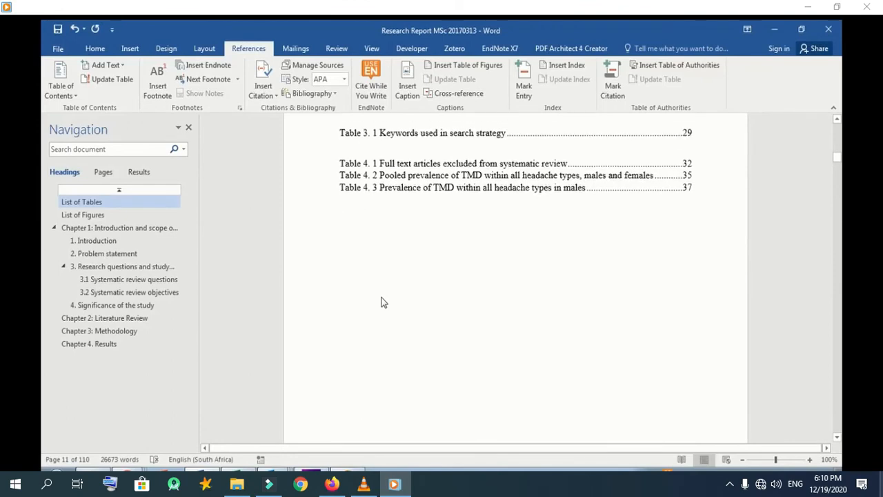
scroll(382, 298, up, 2)
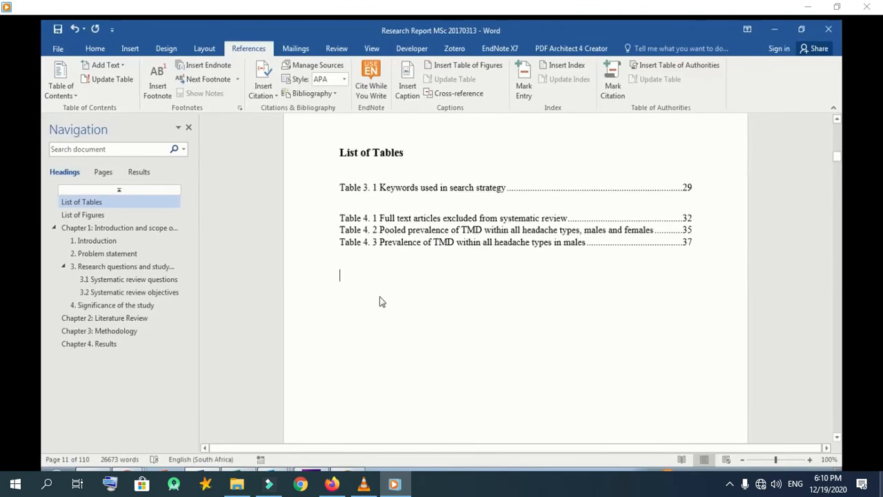
Step: Create the caption label "Figure 4." and insert the caption "Figure 4. 1" before the typed caption of the PRISMA flow diagram in Chapter 4
click(104, 343)
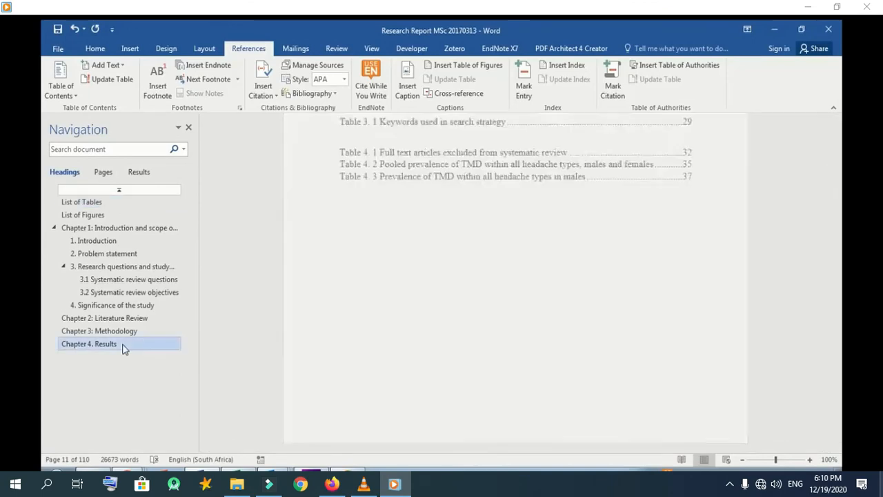
scroll(443, 249, down, 10)
scroll(443, 253, down, 10)
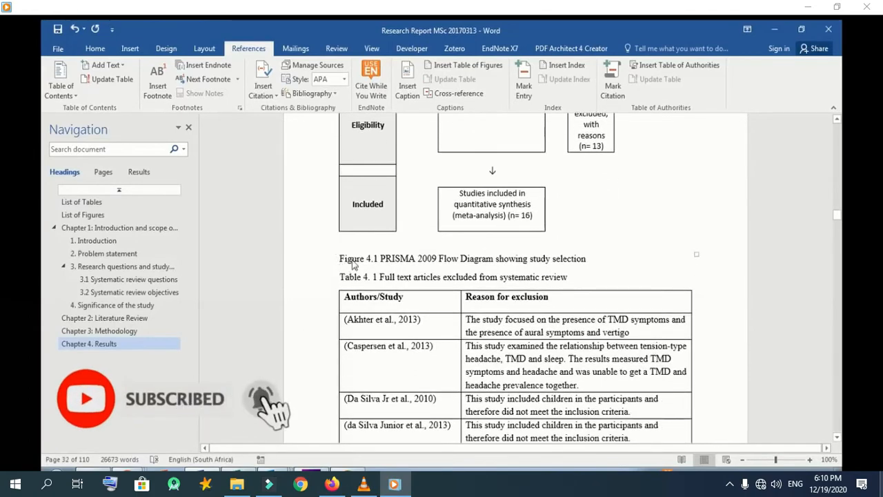
click(408, 89)
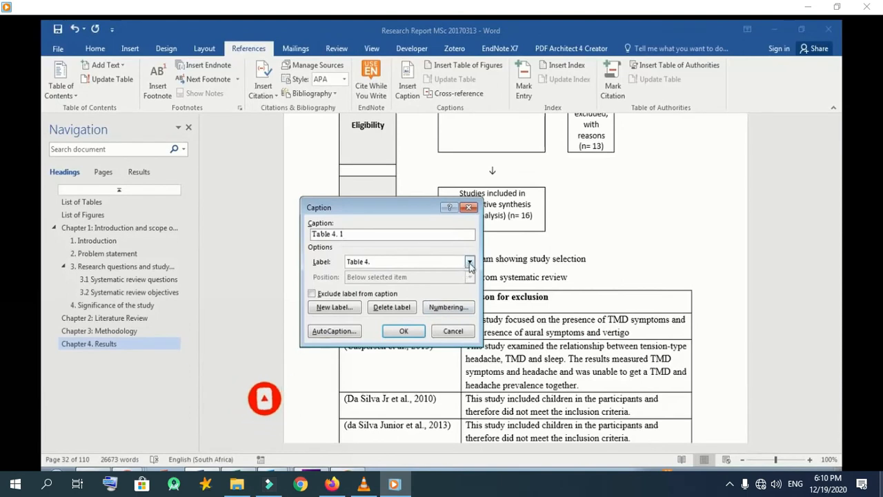
click(335, 306)
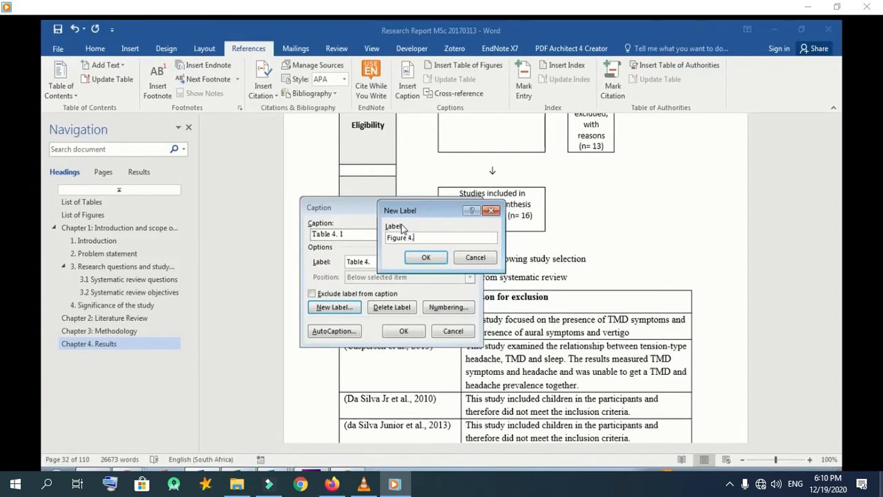
click(426, 256)
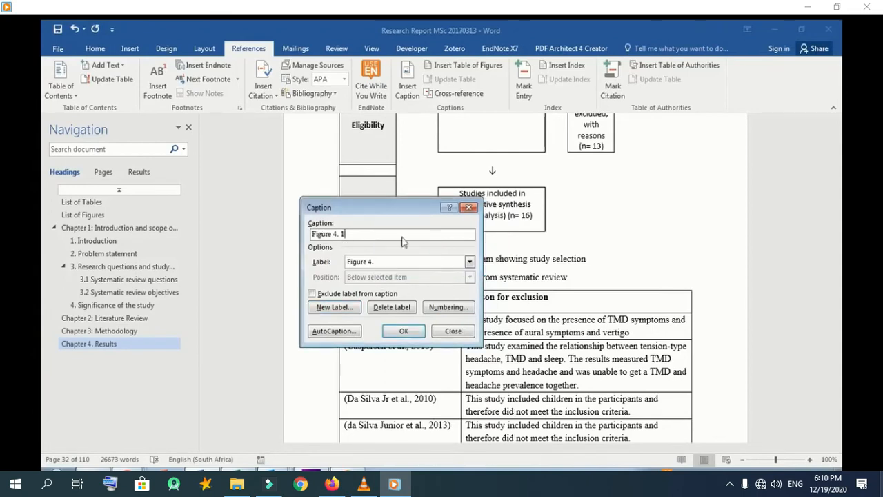
click(403, 332)
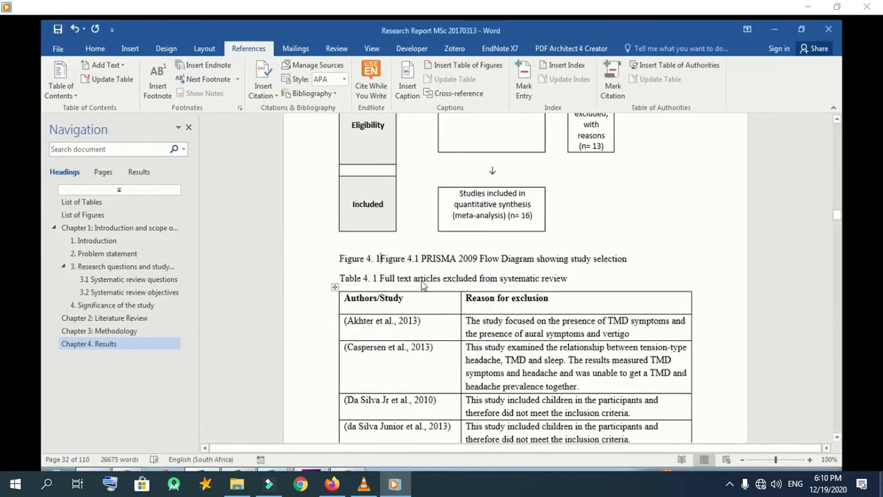
Step: Delete the old typed "Figure 4.1" from the PRISMA caption and add a blank line above the "Table 4. 1" caption
key(Delete)
key(Delete)
key(Delete)
key(Delete)
key(Delete)
key(Delete)
key(Delete)
key(Delete)
key(Delete)
key(Delete)
key(Delete)
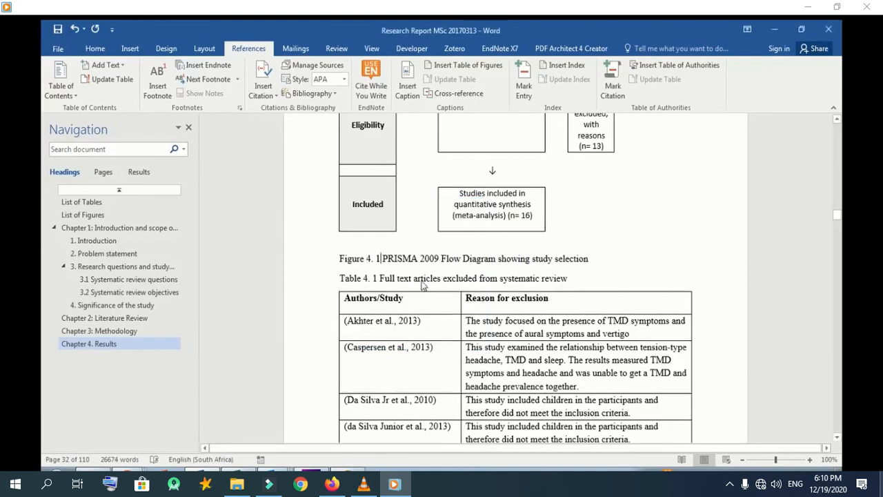
click(337, 279)
key(Return)
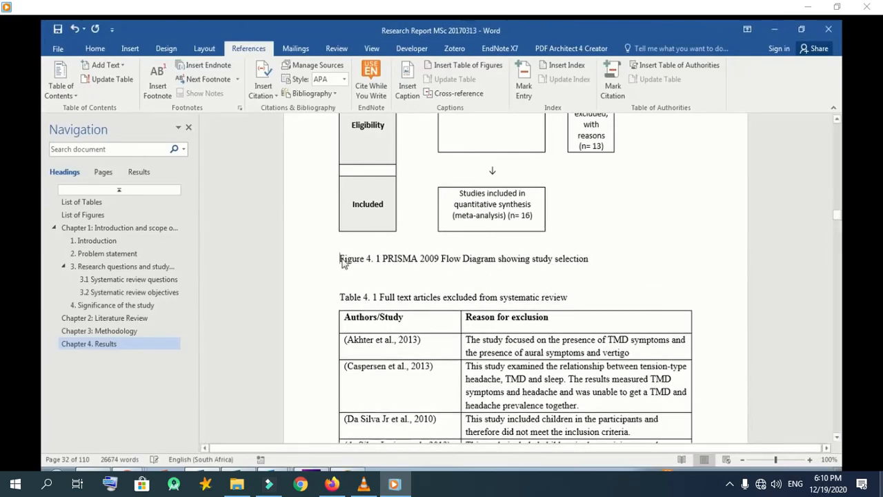
Step: Insert the caption "Figure 4. 2" before the typed caption of the forest plot for people with any headache type
scroll(343, 263, down, 15)
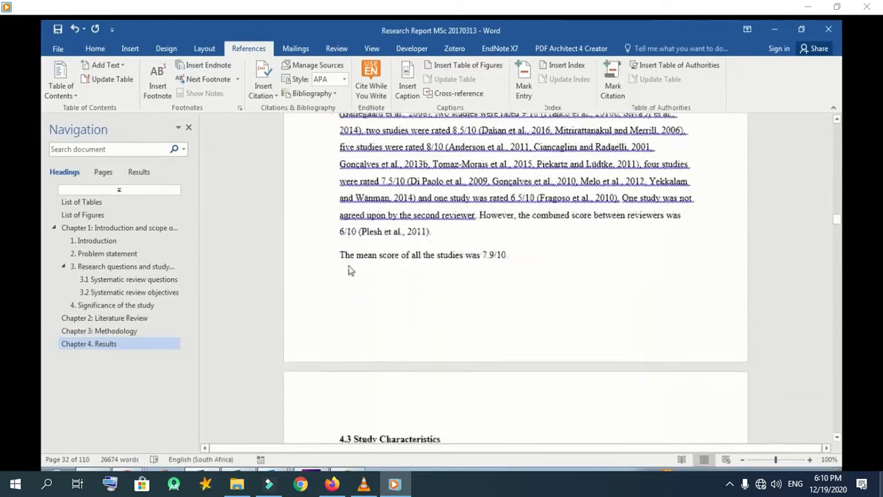
scroll(350, 270, down, 15)
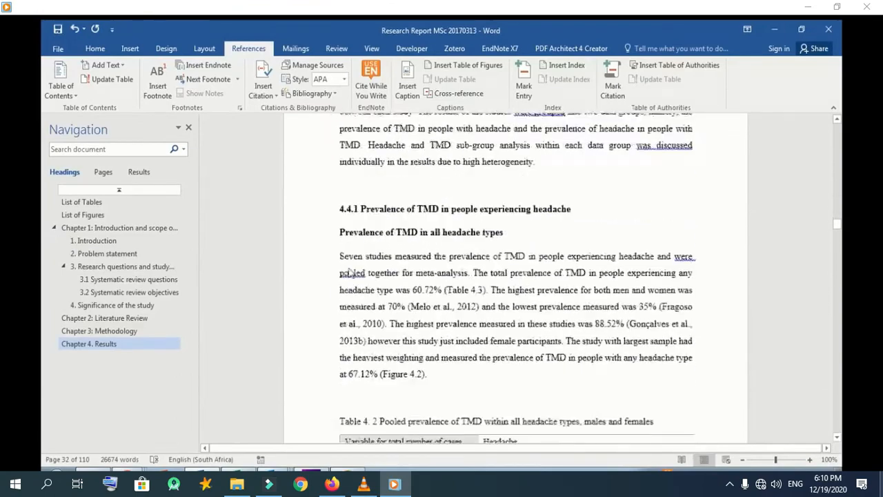
scroll(349, 270, down, 15)
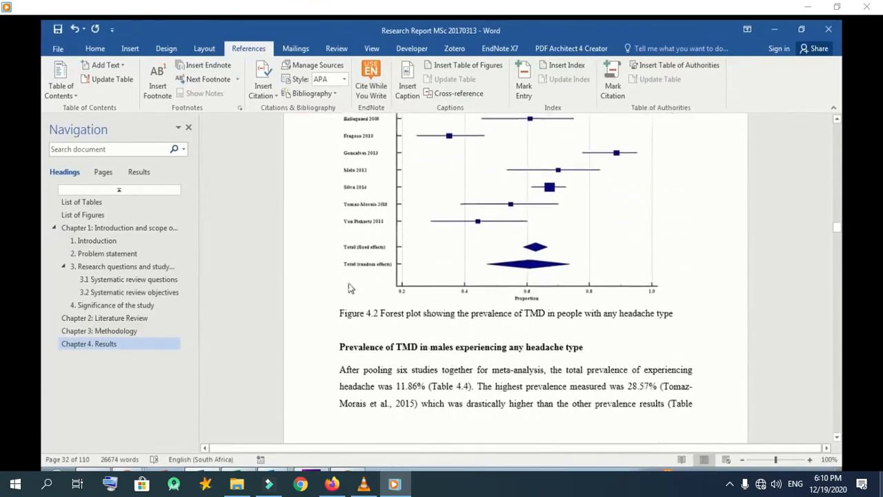
click(339, 306)
click(400, 88)
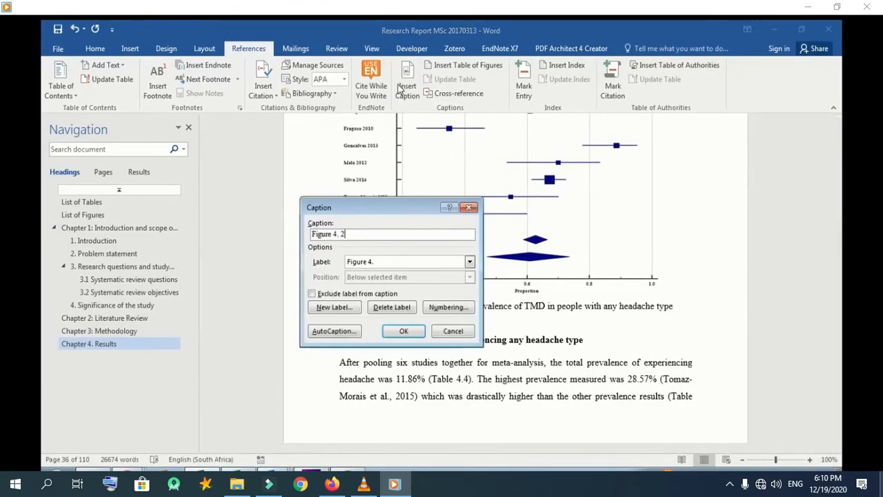
click(406, 332)
Step: Delete the old typed "Figure 4.2" from the forest plot caption, keeping the descriptive text after the automatic number
key(Delete)
key(Delete)
key(Delete)
key(Delete)
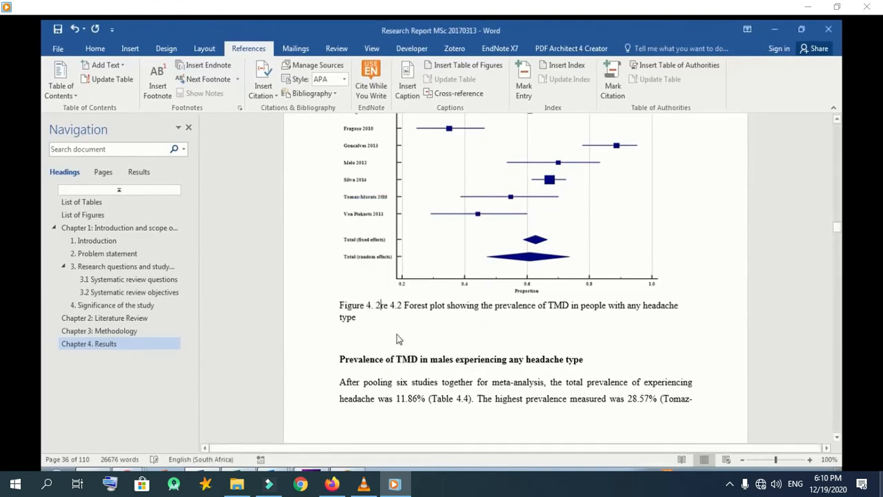
key(Delete)
key(Delete)
key(Delete)
key(Delete)
key(Delete)
key(Delete)
key(Delete)
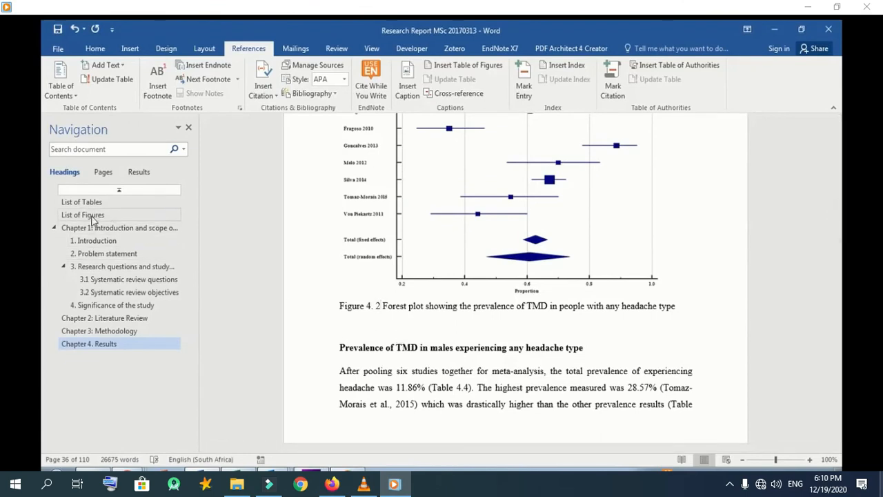
Step: Insert a table of figures with the caption label "Figure 4." at the List of Figures heading
click(93, 216)
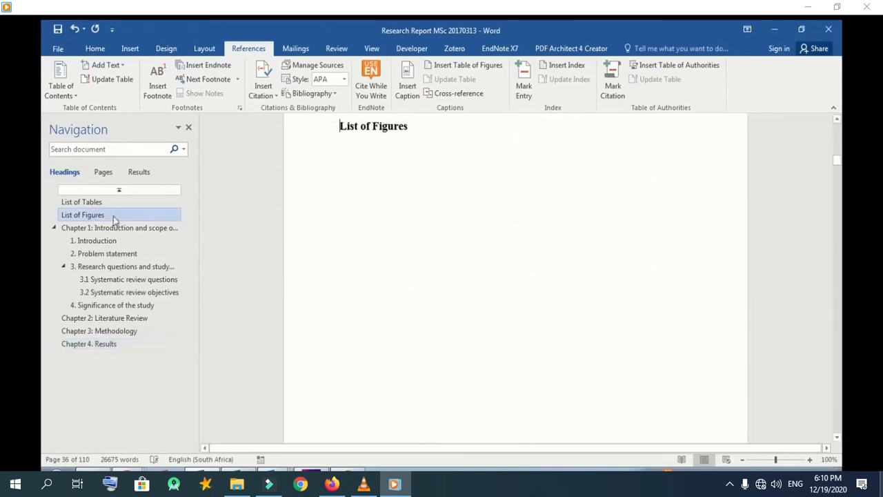
click(464, 65)
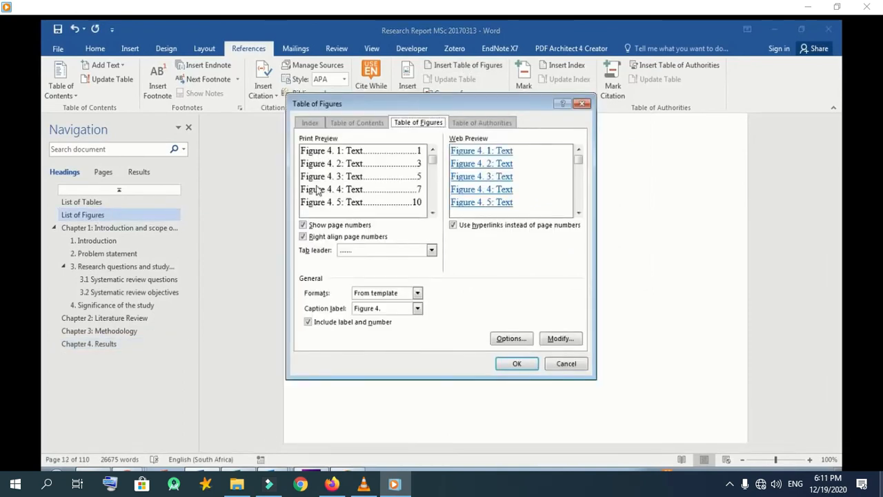
click(417, 309)
click(407, 335)
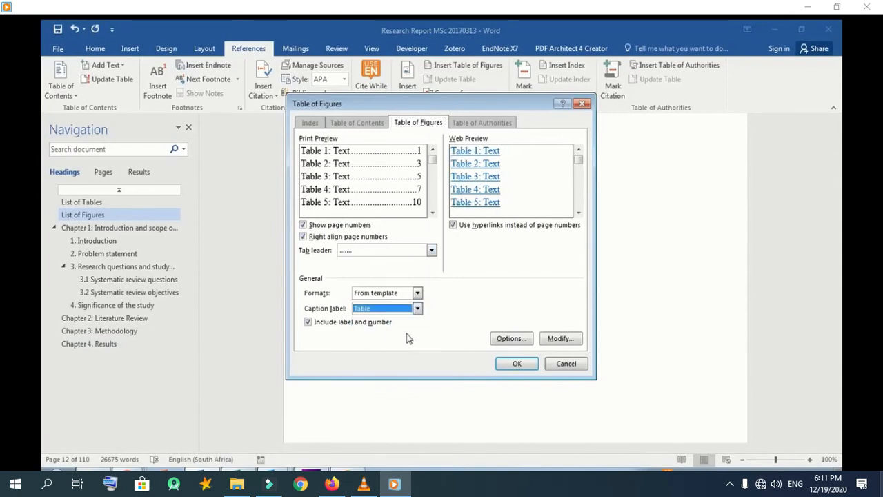
click(418, 310)
click(406, 327)
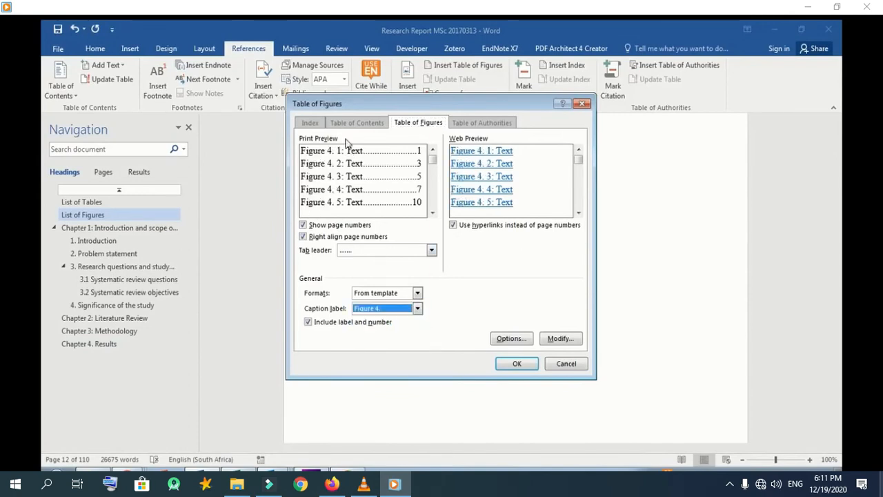
click(516, 364)
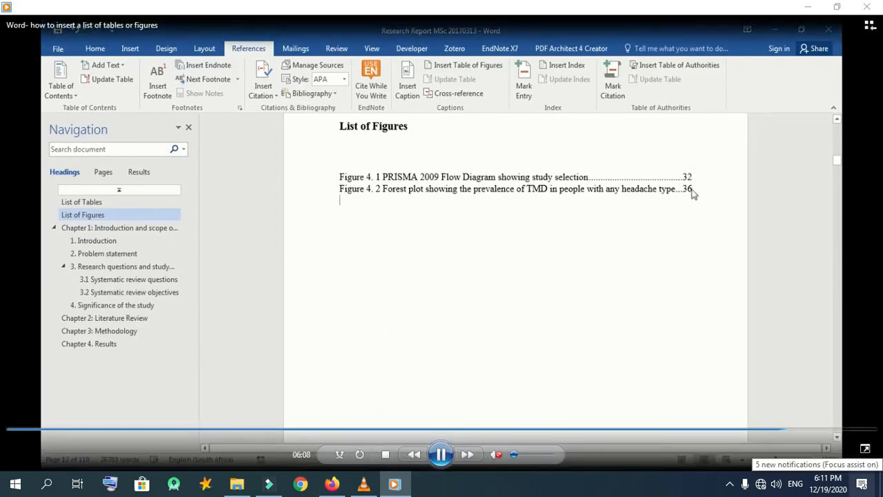
Step: Update the List of Figures field using the "Update entire table" option
click(530, 189)
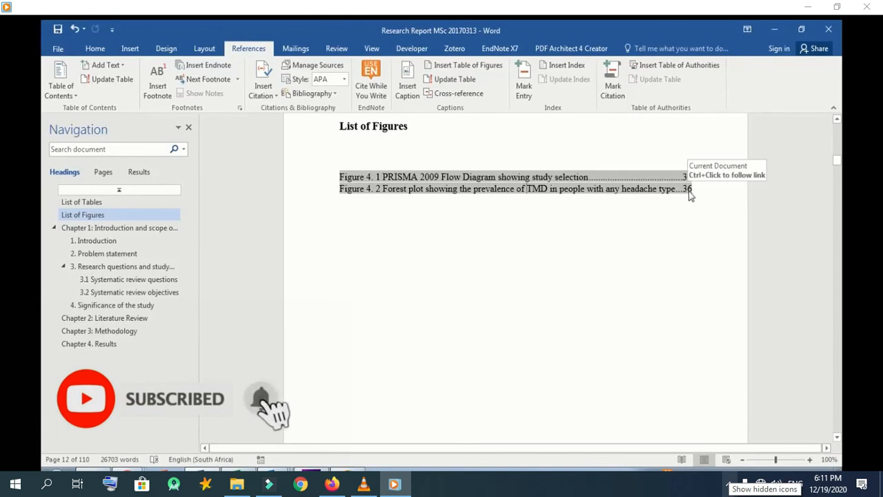
click(531, 201)
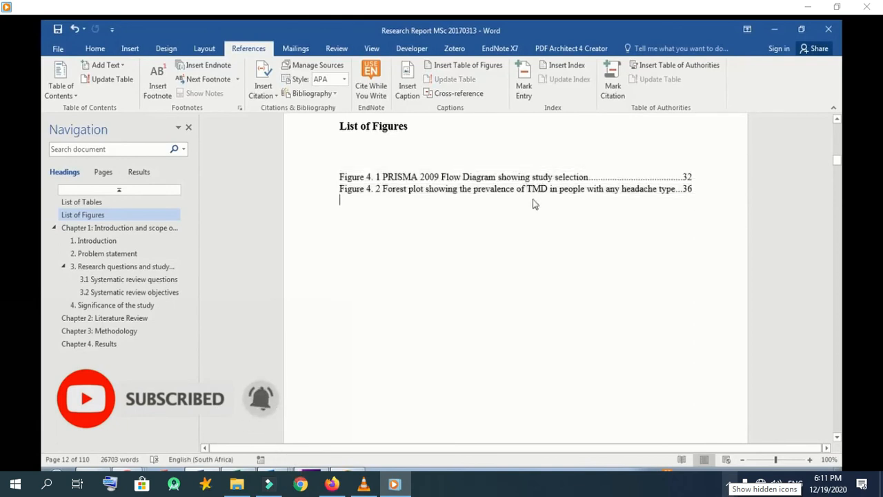
click(526, 179)
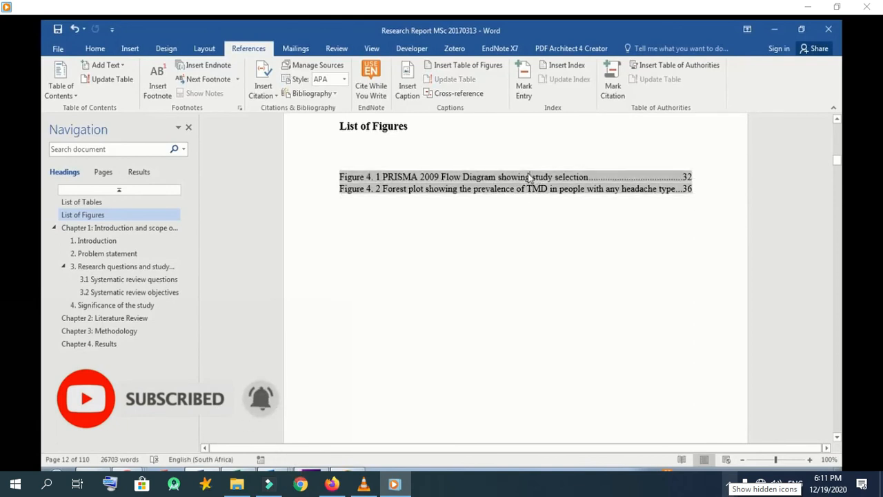
right_click(485, 189)
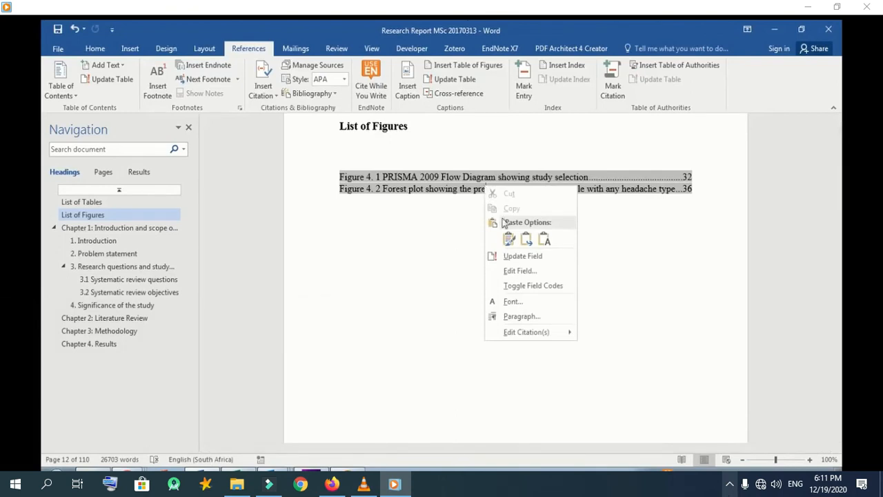
click(519, 256)
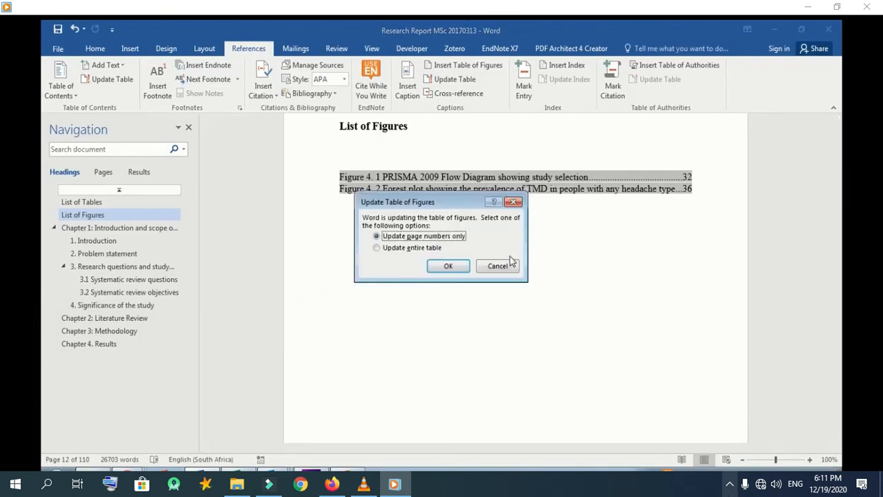
click(377, 248)
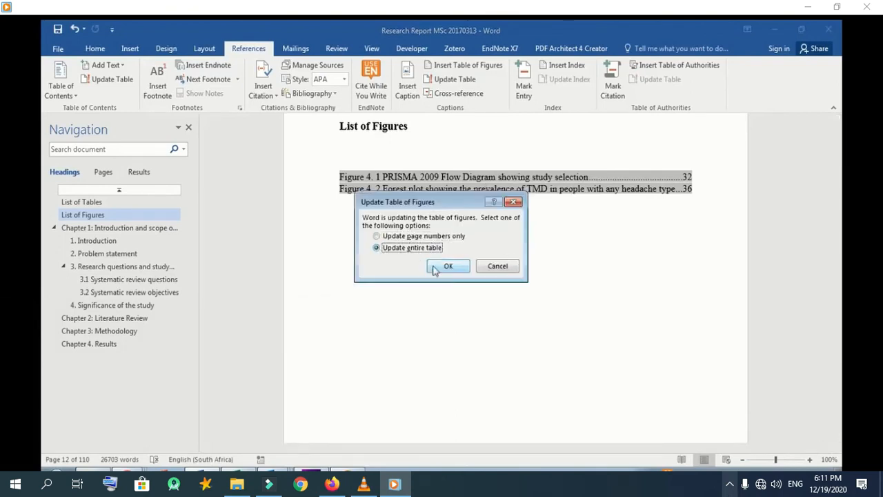
click(386, 238)
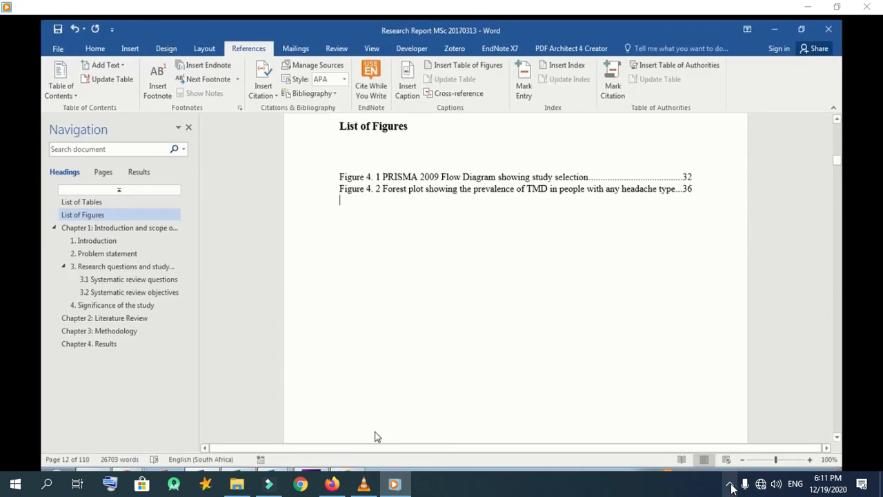
click(731, 484)
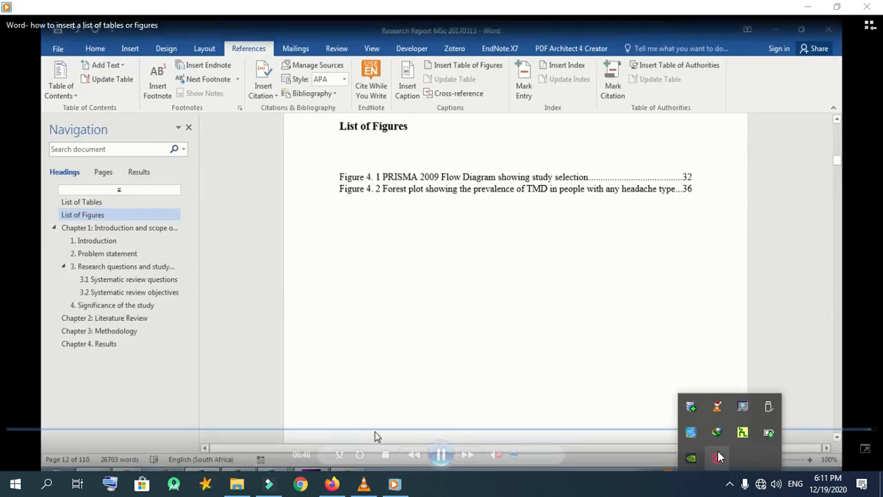